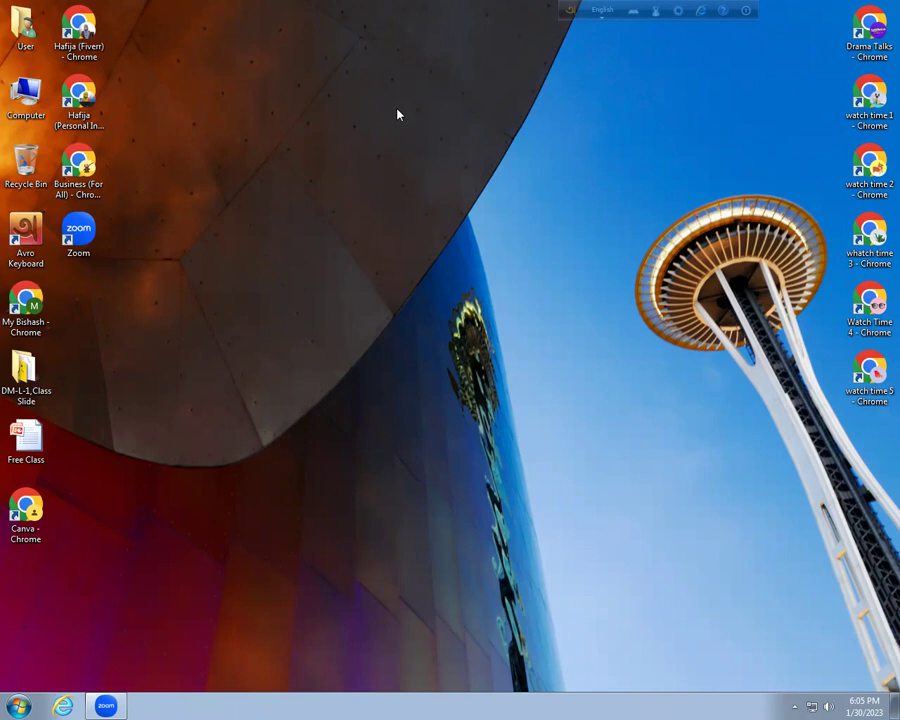
- Launch the Business (For All) Chrome profile from the desktop and close the duplicate browser window
{"action": "left_click", "coordinate": [92, 168]}
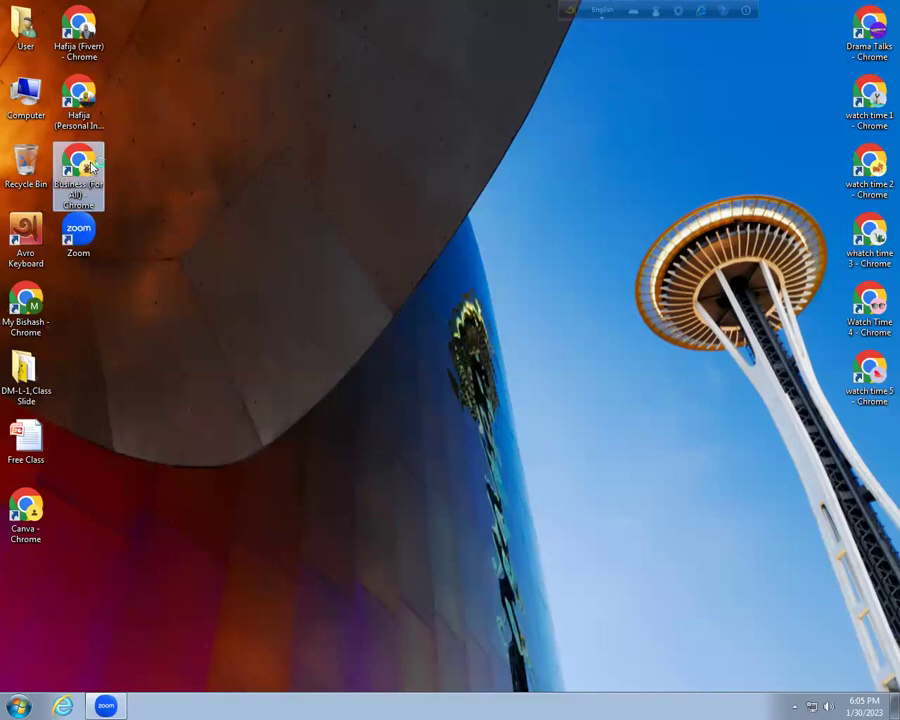
{"action": "double_click", "coordinate": [92, 168]}
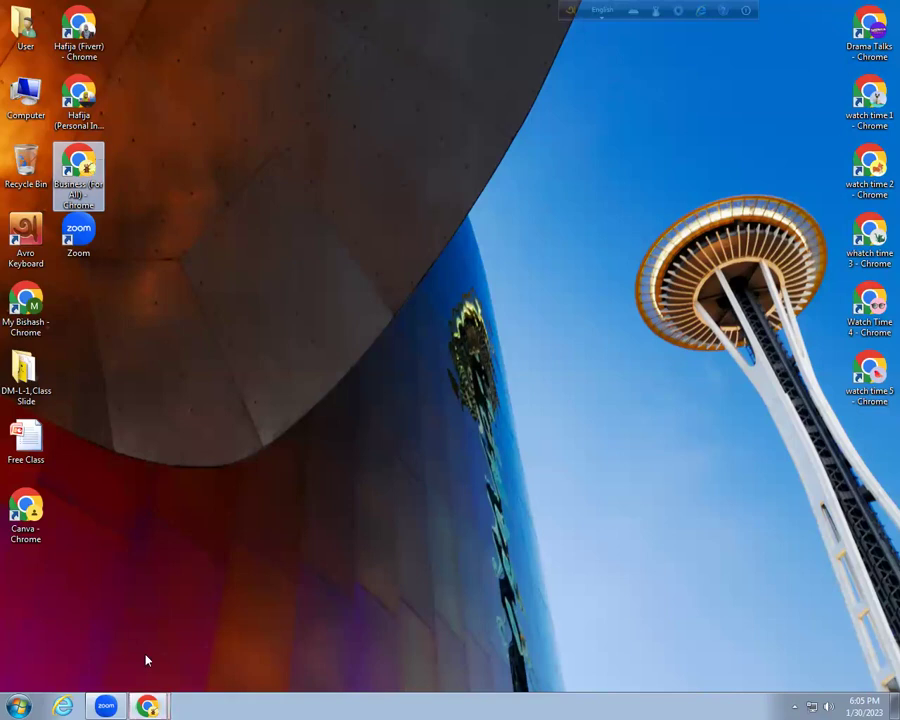
{"action": "mouse_move", "coordinate": [150, 705]}
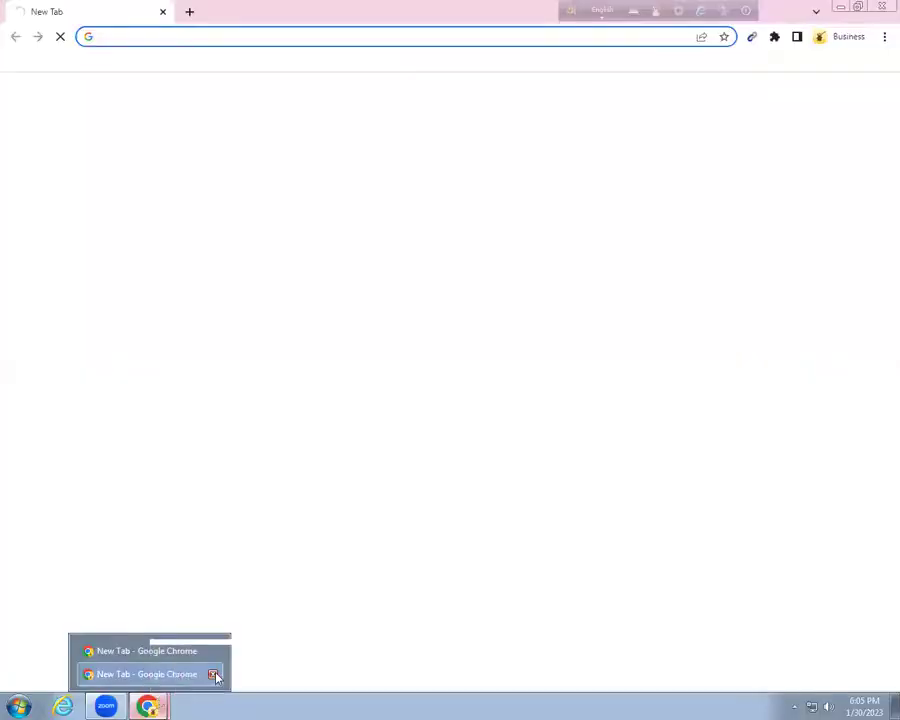
{"action": "left_click", "coordinate": [213, 676]}
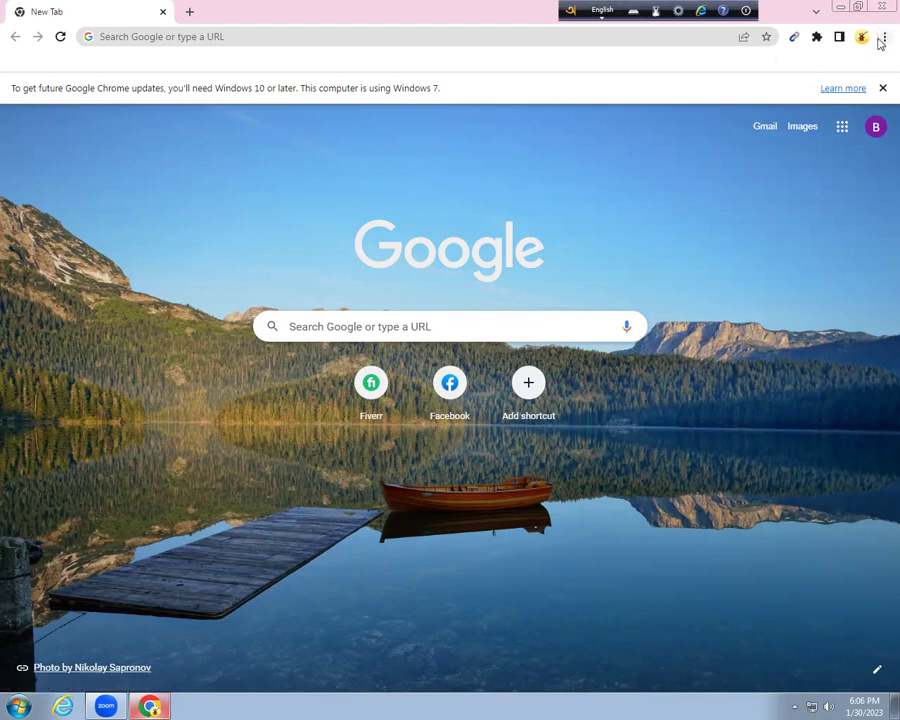
- Open two new browser tabs and close both of them again
{"action": "left_click", "coordinate": [881, 40]}
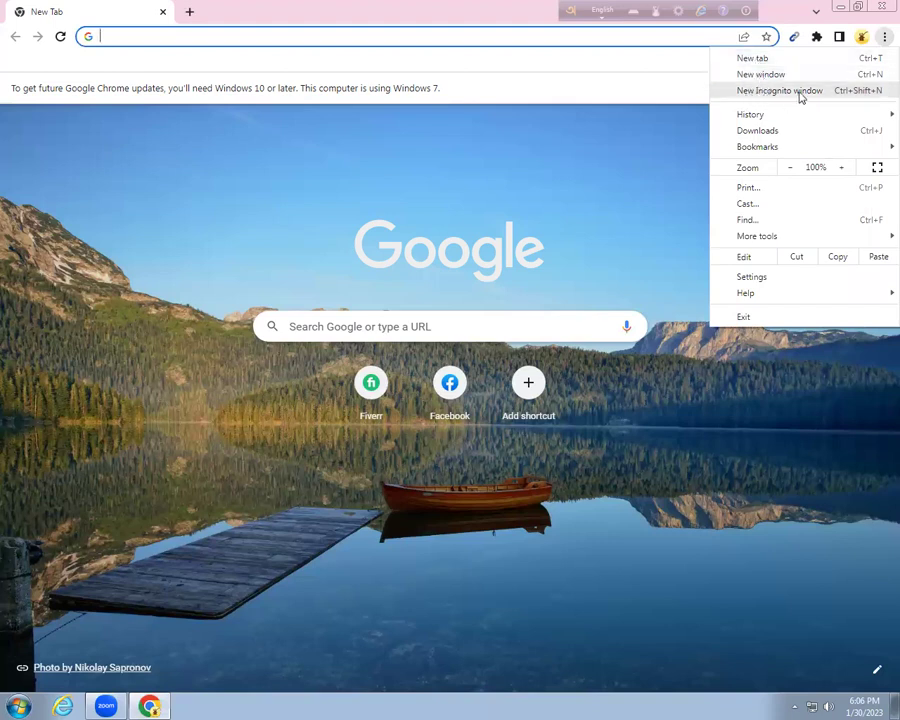
{"action": "mouse_move", "coordinate": [791, 119]}
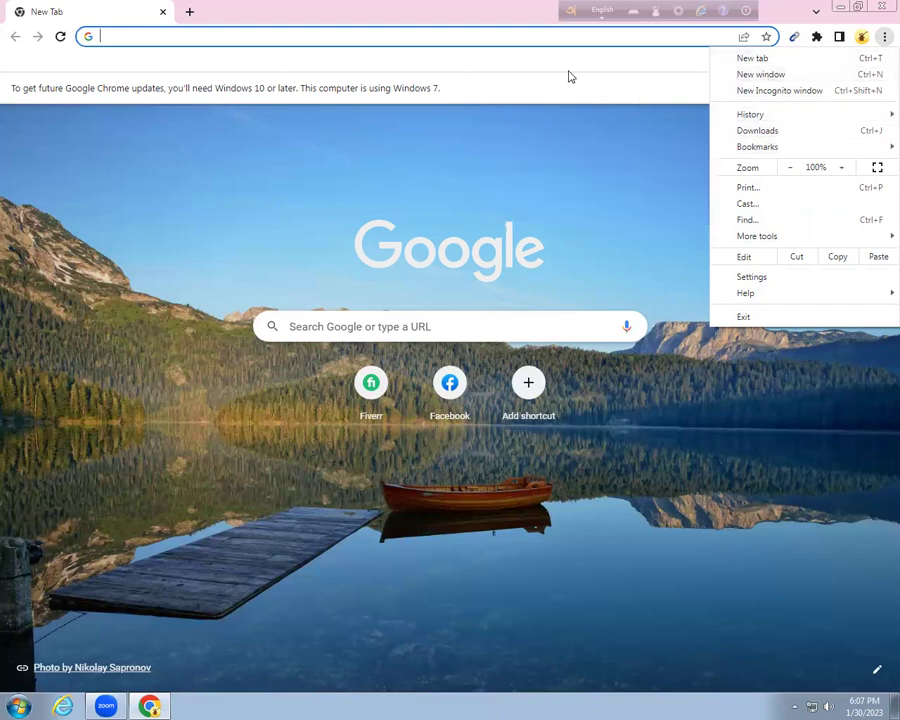
{"action": "left_click", "coordinate": [761, 61]}
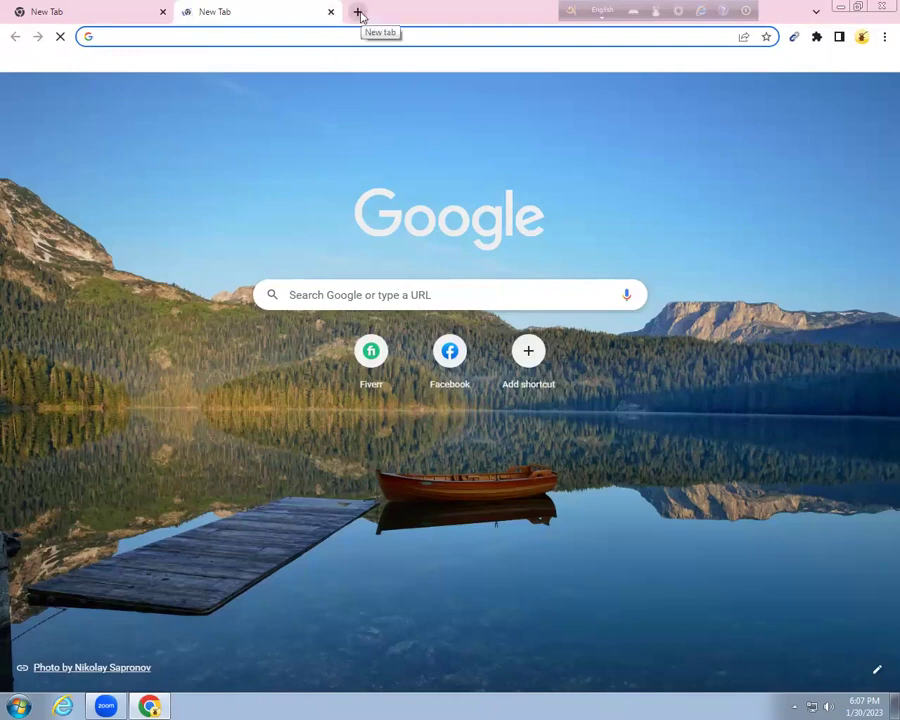
{"action": "left_click", "coordinate": [358, 14]}
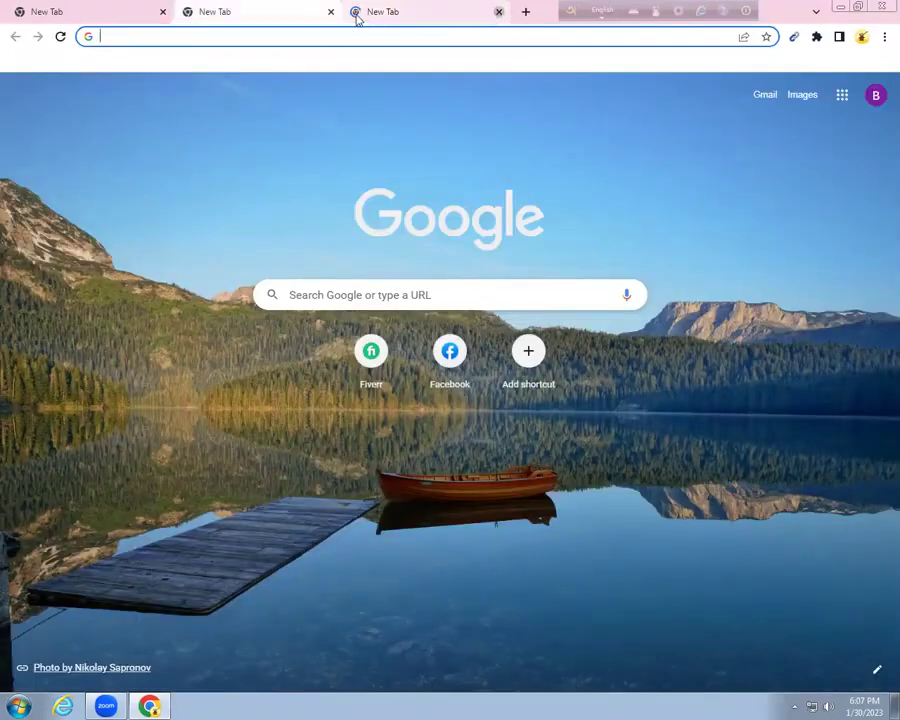
{"action": "left_click", "coordinate": [498, 14]}
{"action": "left_click", "coordinate": [331, 14]}
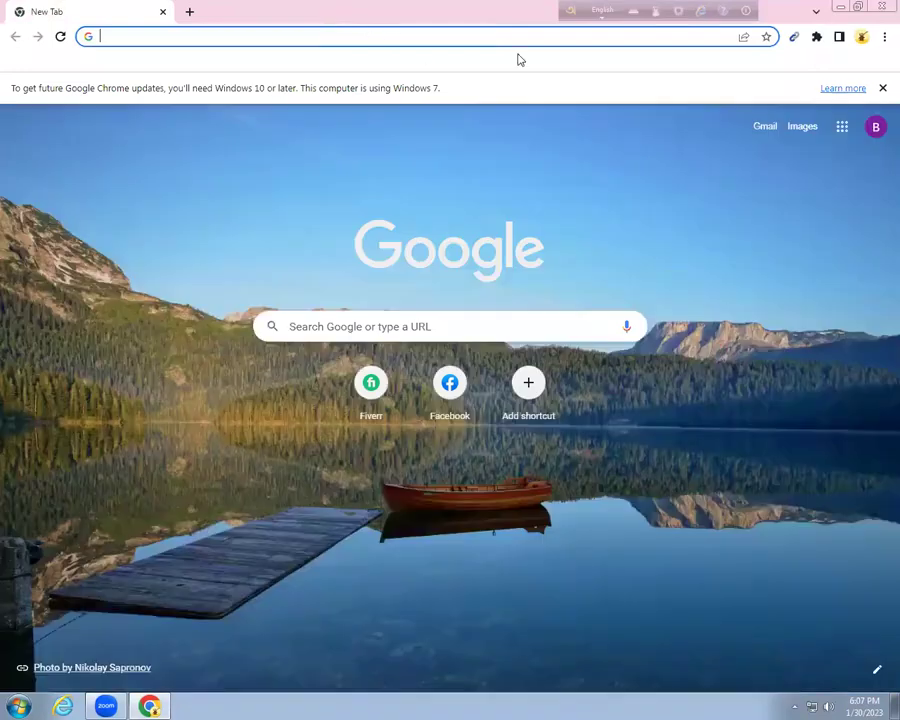
- Open a separate regular browser window and close it again
{"action": "left_click", "coordinate": [880, 37]}
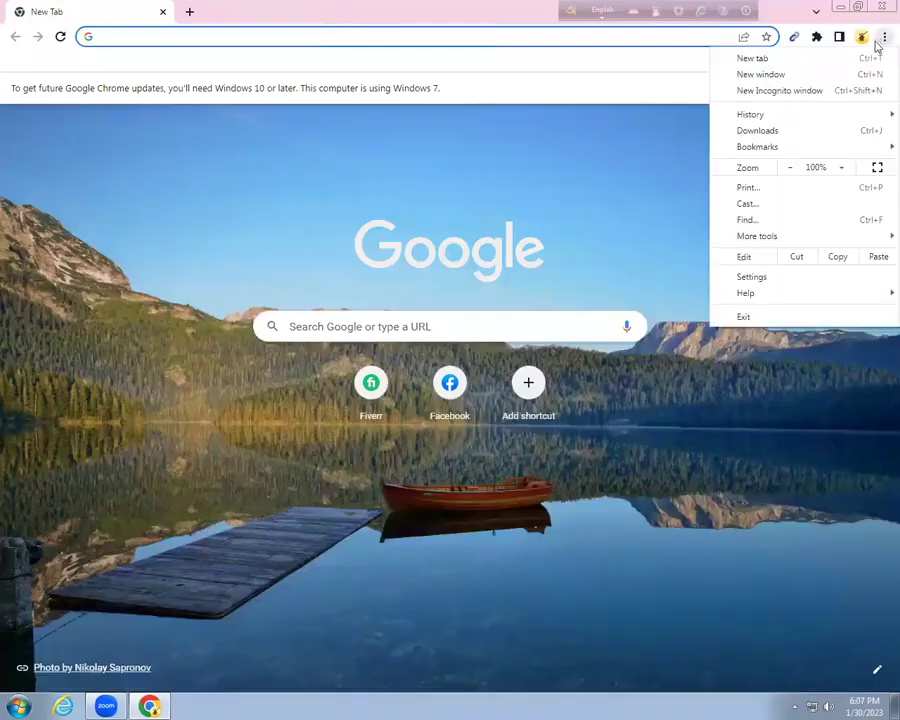
{"action": "left_click", "coordinate": [746, 76]}
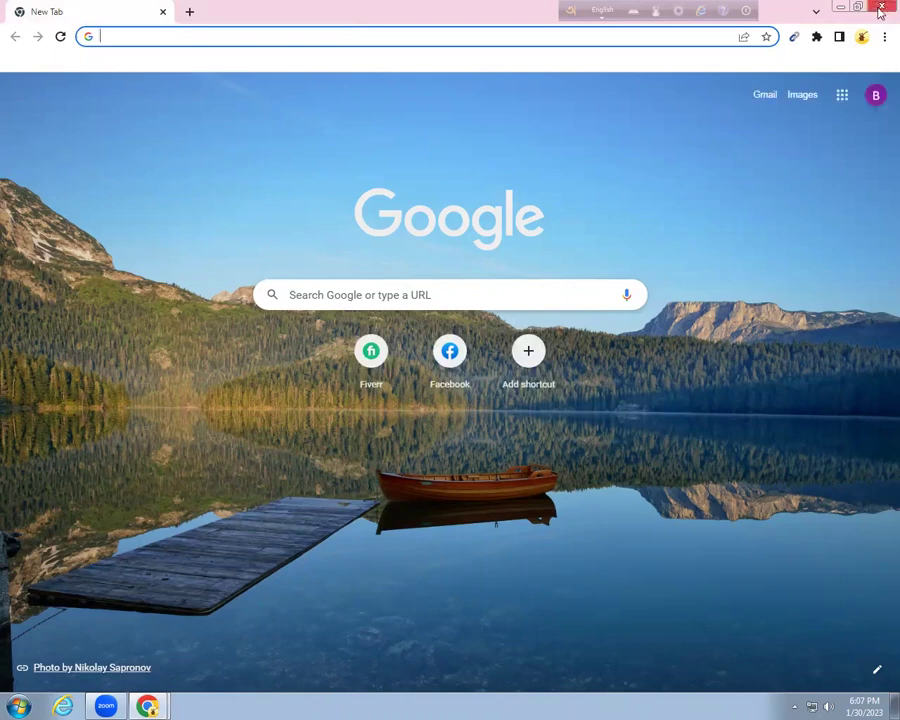
{"action": "left_click", "coordinate": [880, 8]}
- Open an Incognito window, search for facebook and open the Facebook login page from the results
{"action": "left_click", "coordinate": [882, 37]}
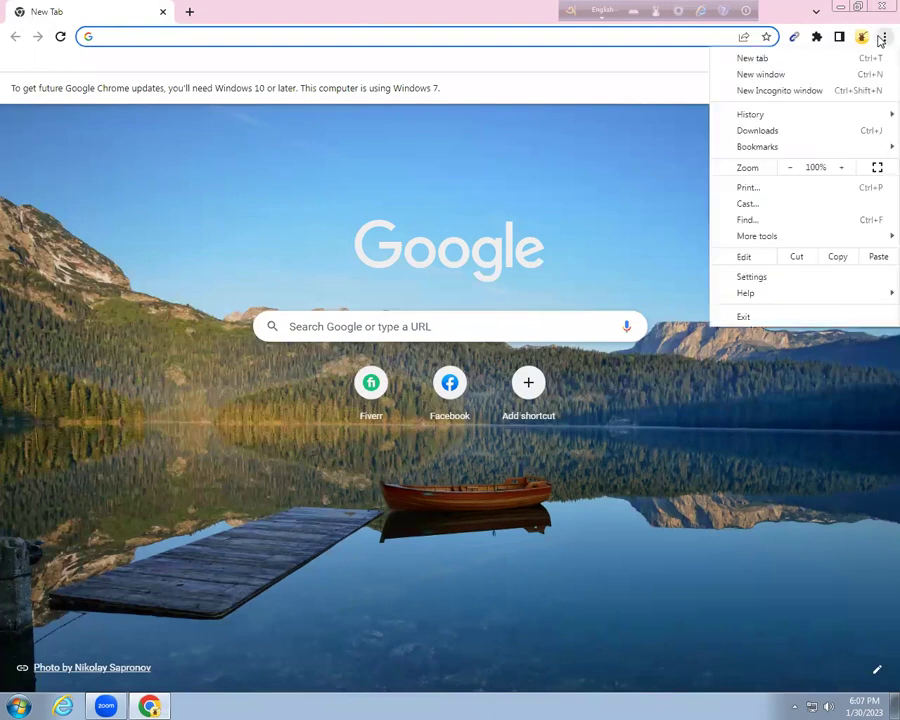
{"action": "left_click", "coordinate": [737, 92]}
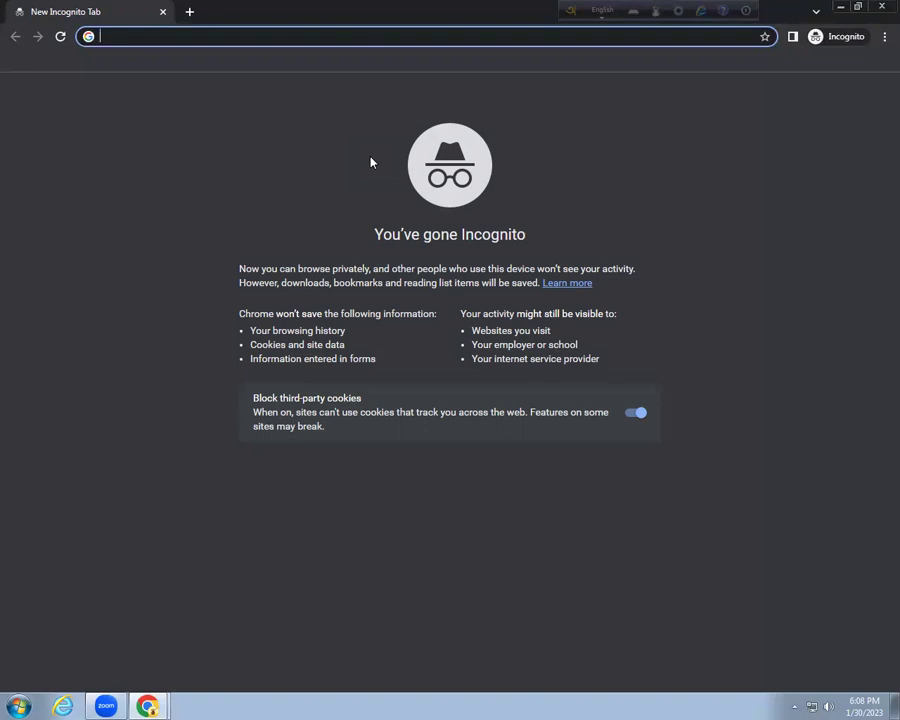
{"action": "type", "text": "Facebook"}
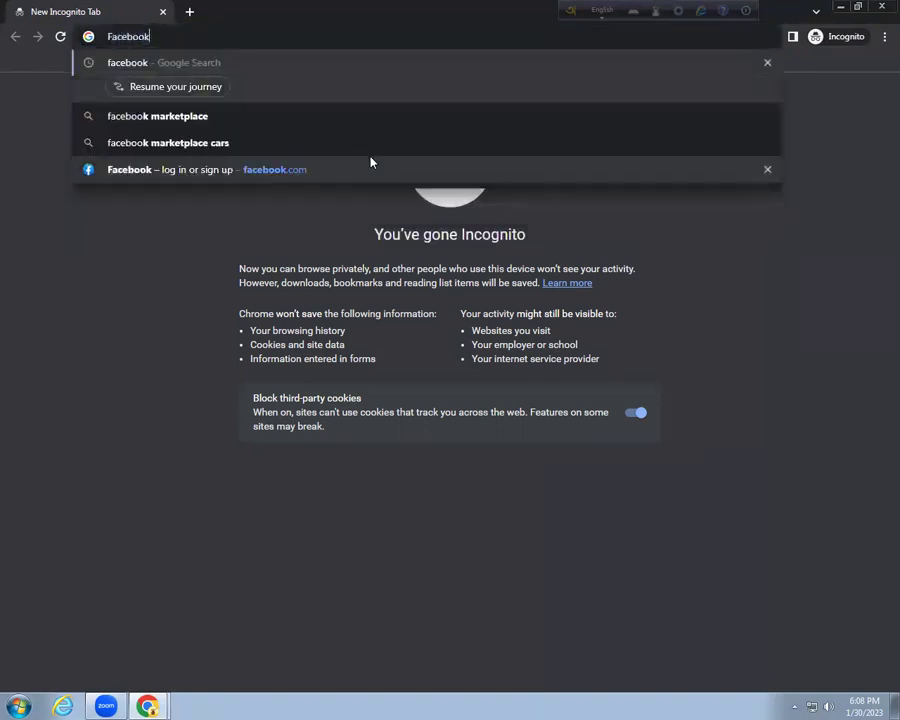
{"action": "left_click", "coordinate": [244, 65]}
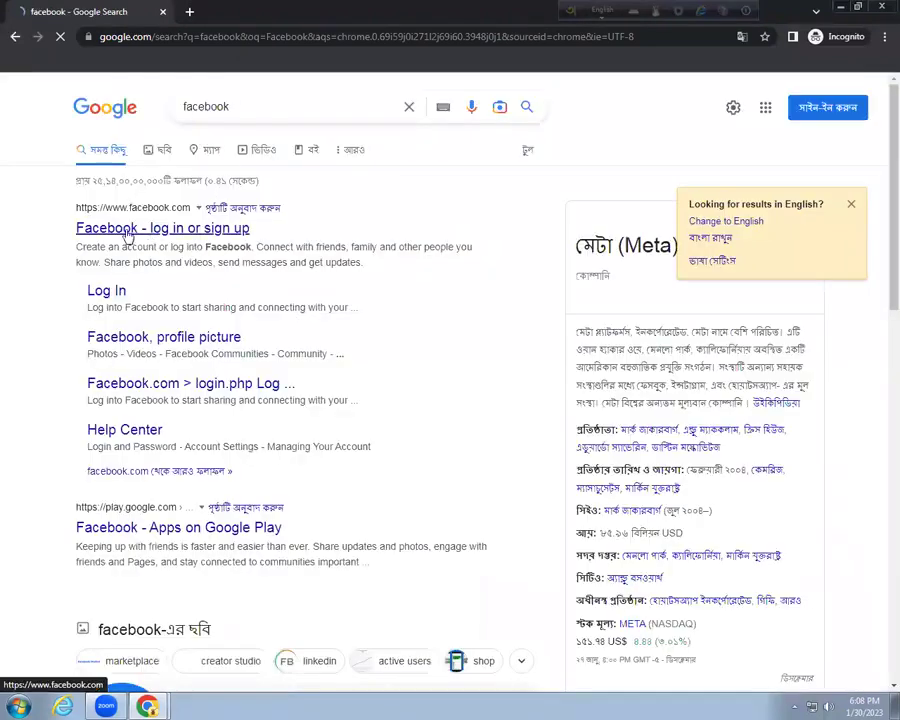
{"action": "left_click", "coordinate": [127, 230]}
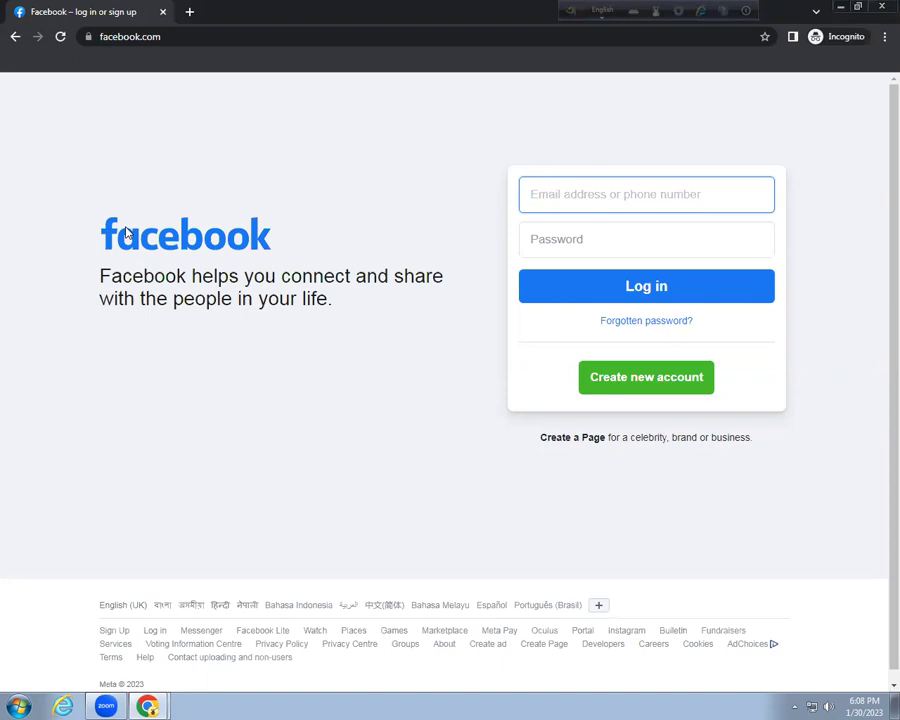
- Search for instagram login in a new Incognito tab and open the Instagram login page
{"action": "left_click", "coordinate": [190, 12]}
{"action": "type", "text": "insta"}
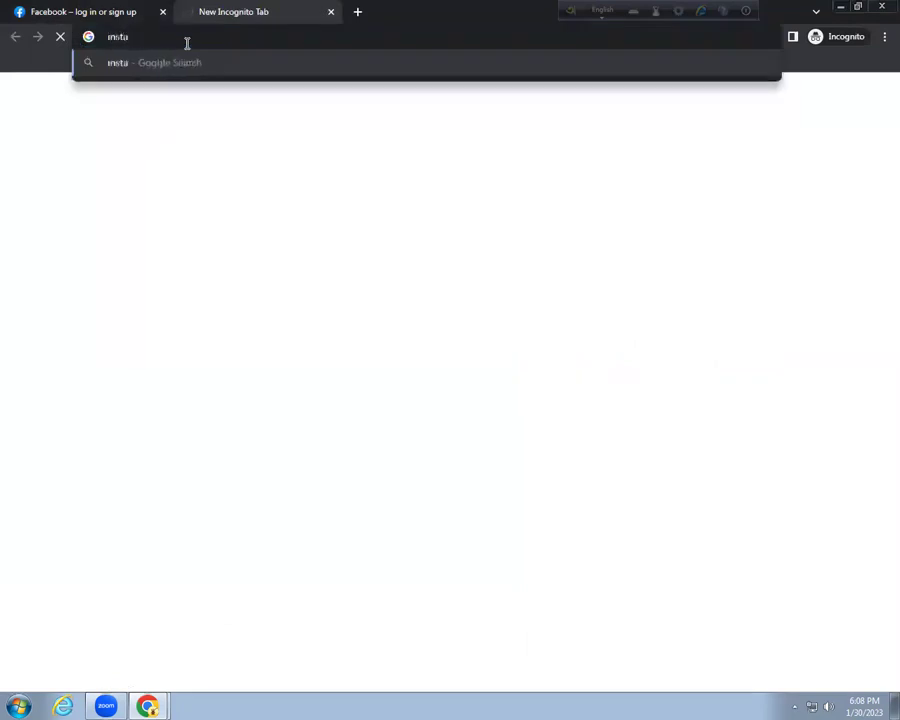
{"action": "type", "text": "gra"}
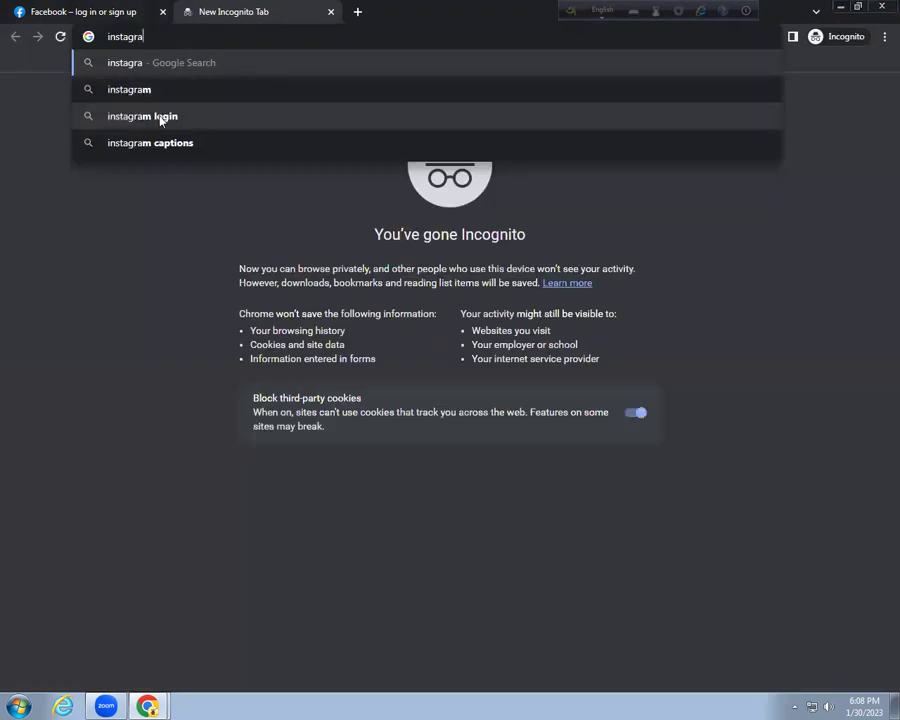
{"action": "left_click", "coordinate": [160, 118]}
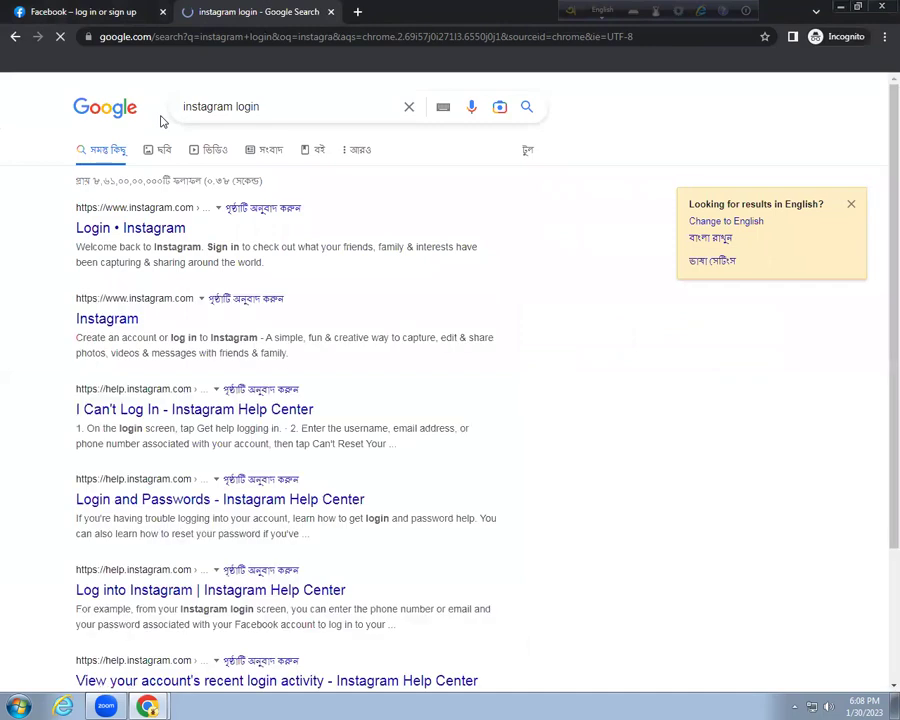
{"action": "left_click", "coordinate": [128, 229]}
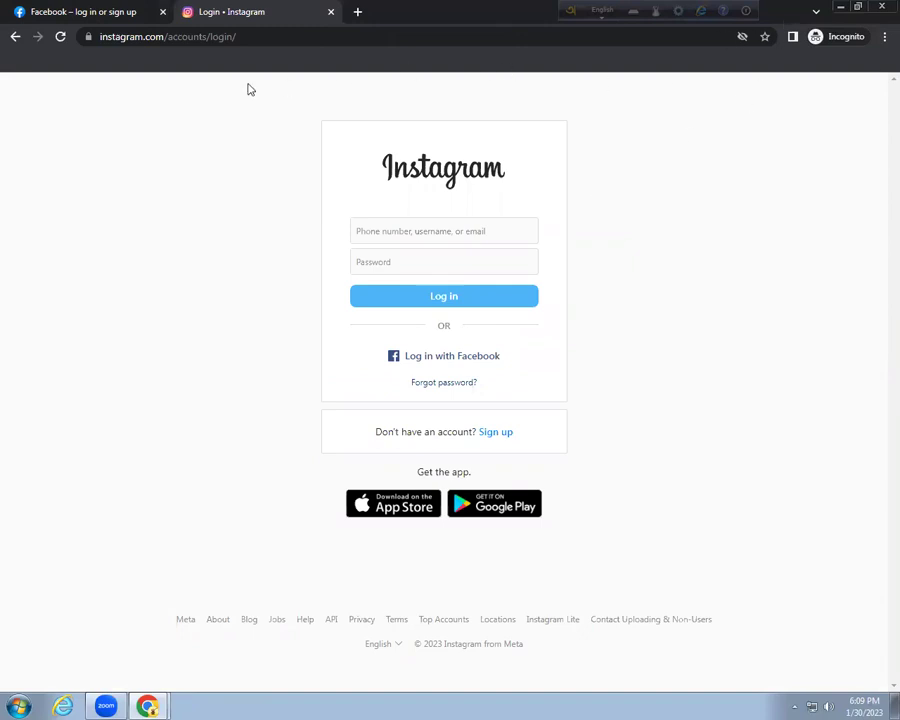
- Compare the main menu of the Incognito window with that of the regular window, checking the History entry and recently closed list
{"action": "left_click", "coordinate": [882, 37]}
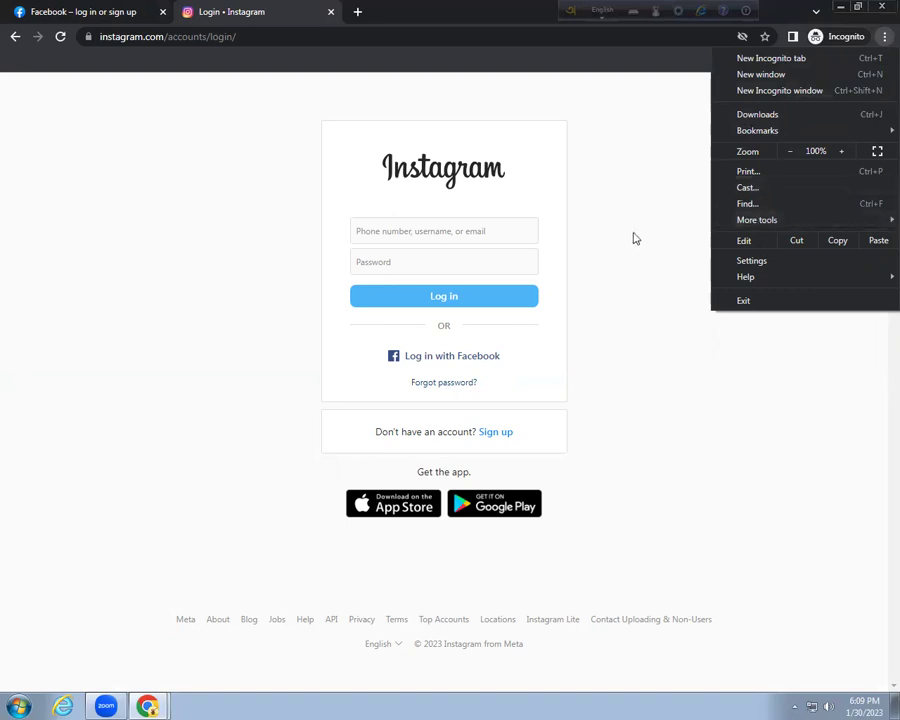
{"action": "mouse_move", "coordinate": [147, 706]}
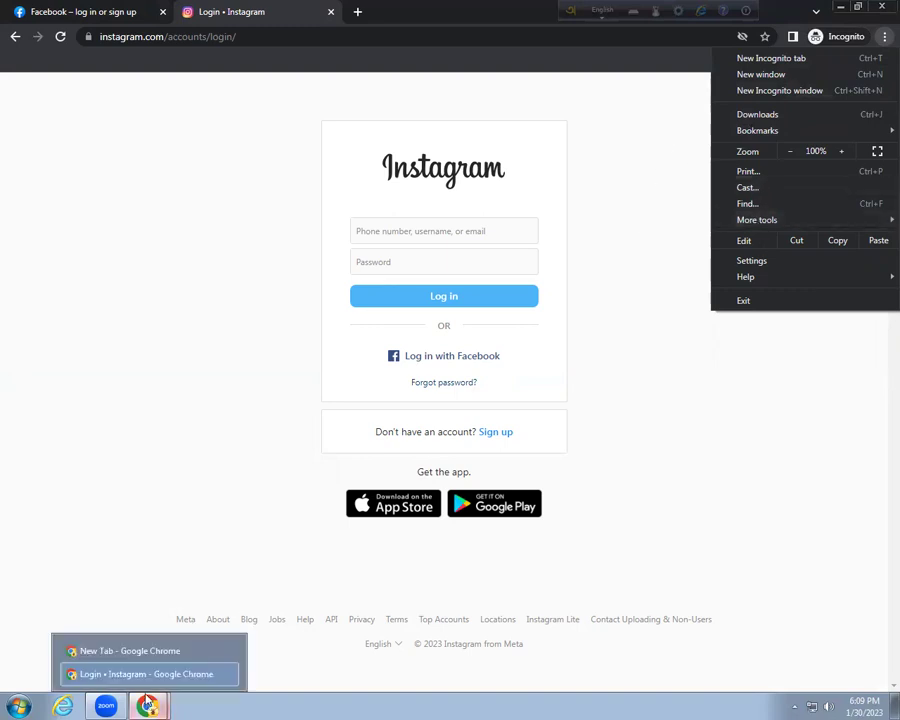
{"action": "left_click", "coordinate": [115, 652]}
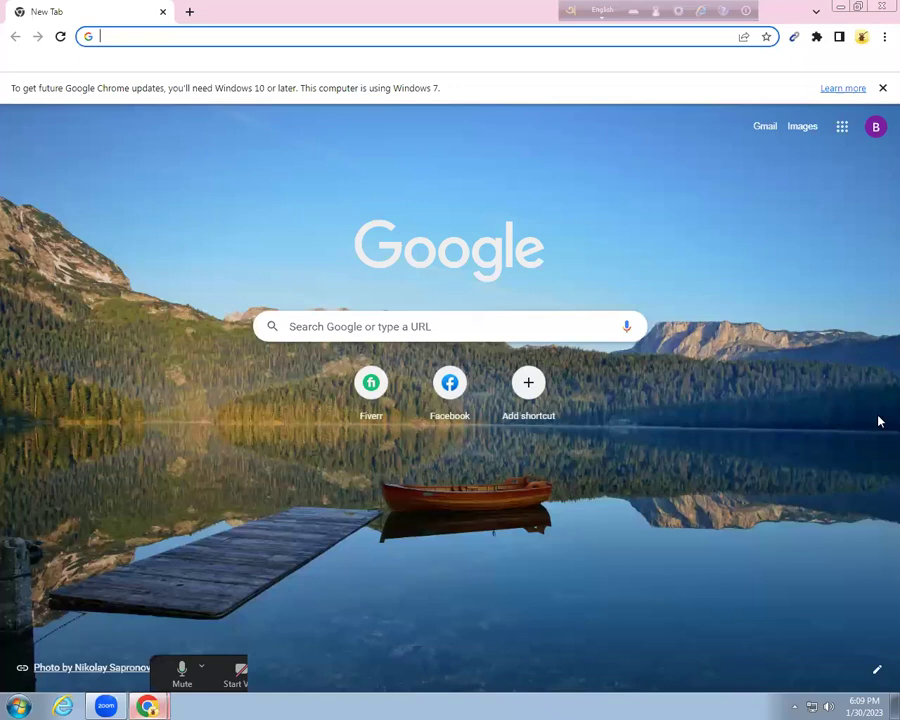
{"action": "left_click", "coordinate": [883, 37]}
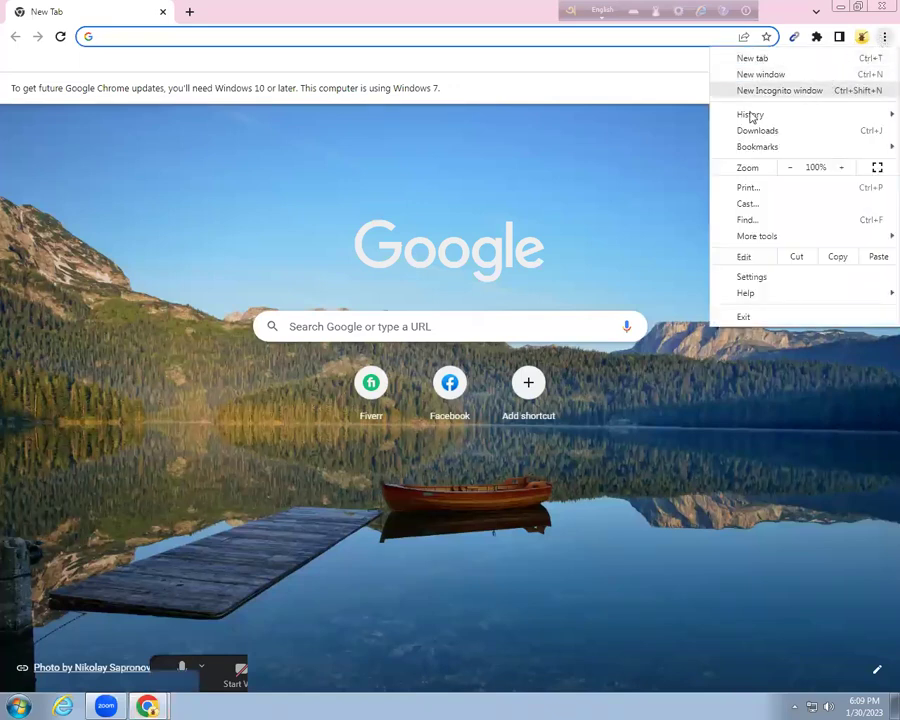
{"action": "mouse_move", "coordinate": [757, 116]}
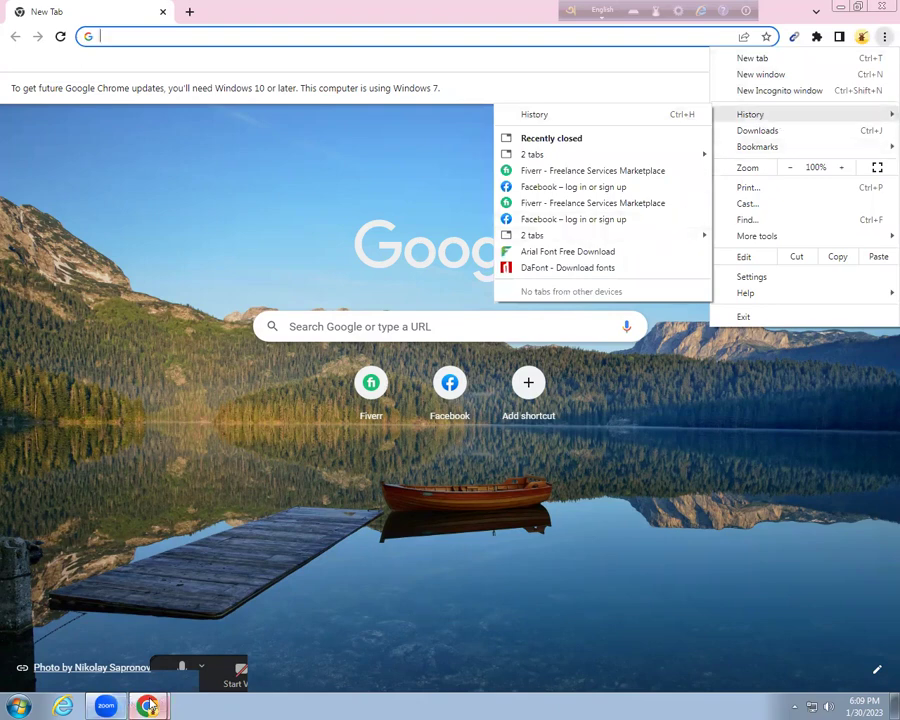
{"action": "mouse_move", "coordinate": [145, 702]}
{"action": "left_click", "coordinate": [141, 671]}
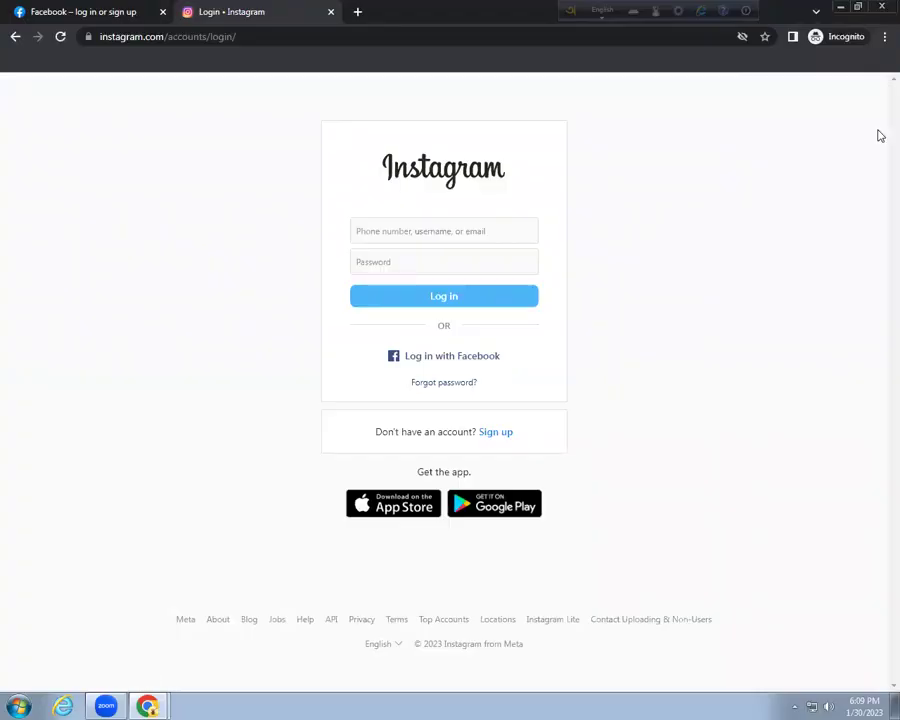
{"action": "left_click", "coordinate": [882, 36]}
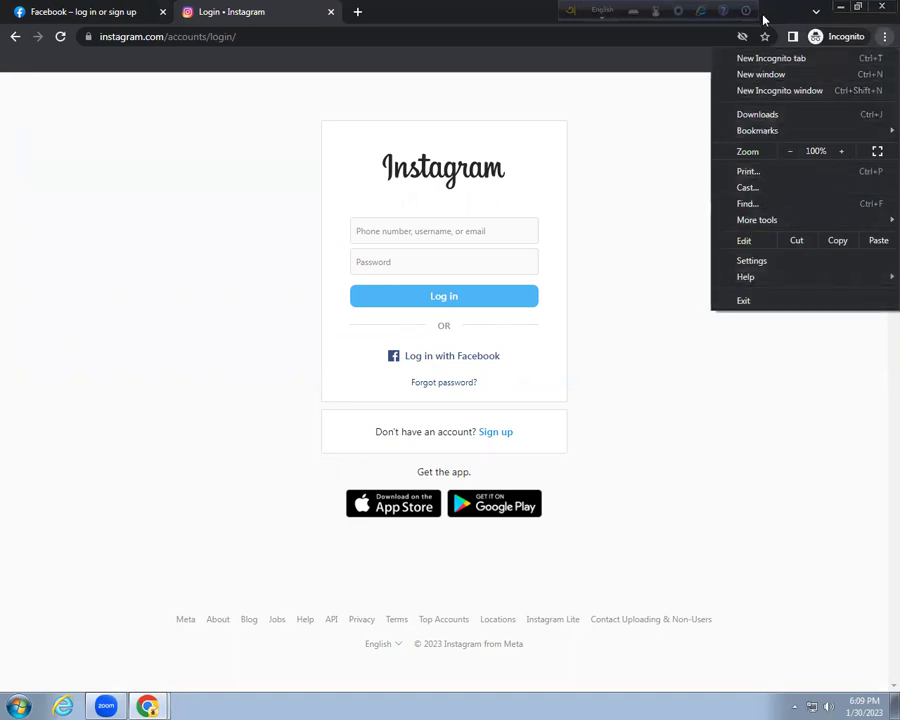
{"action": "left_click", "coordinate": [416, 11]}
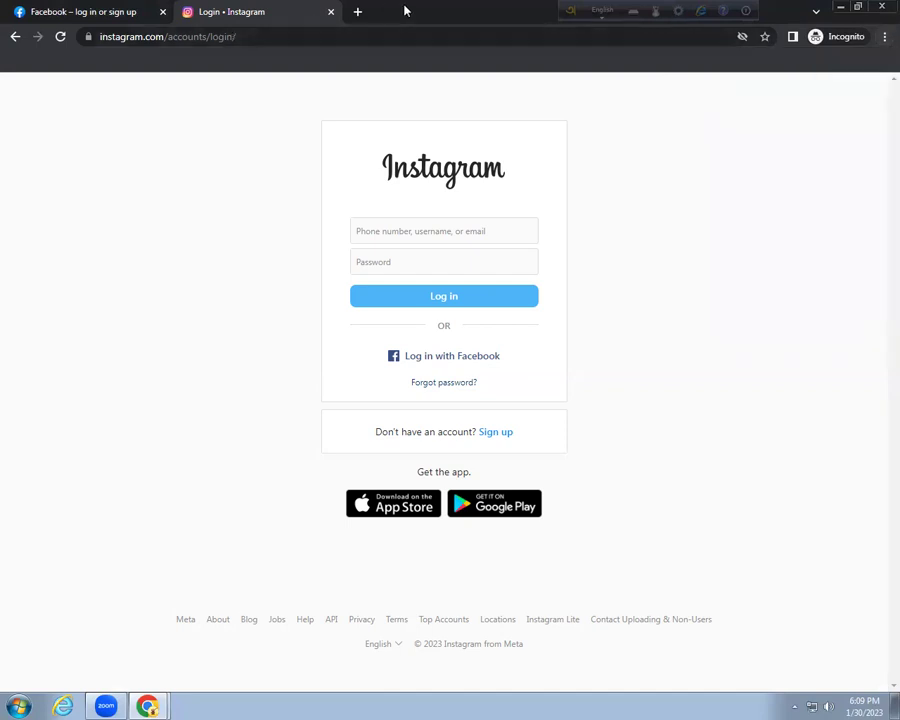
- Close the Incognito window with the Facebook and Instagram tabs, and open and close a fresh Incognito window
{"action": "left_click", "coordinate": [881, 8]}
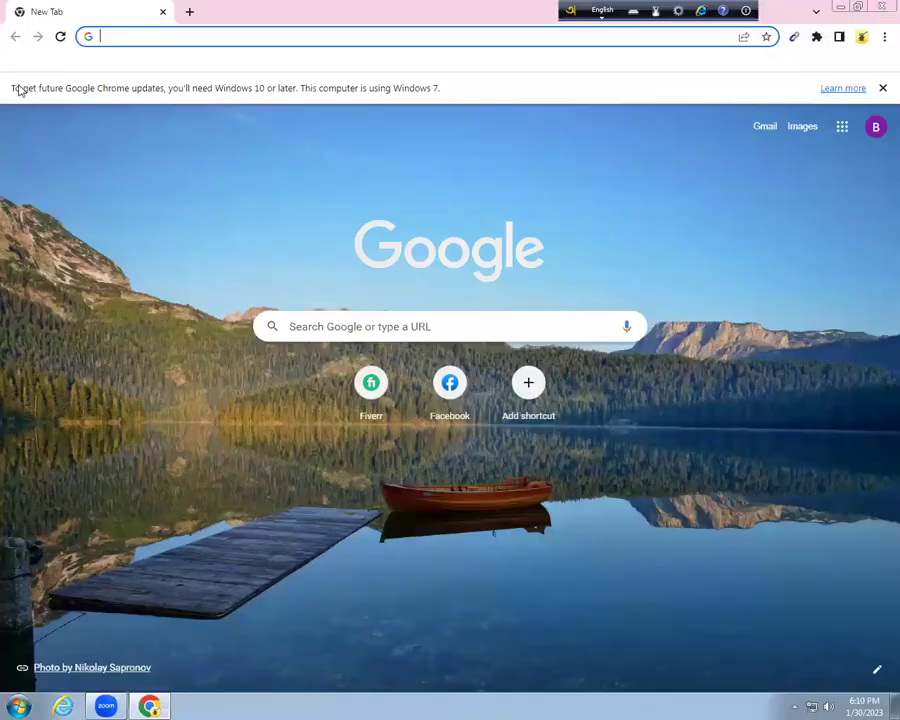
{"action": "left_click", "coordinate": [881, 38]}
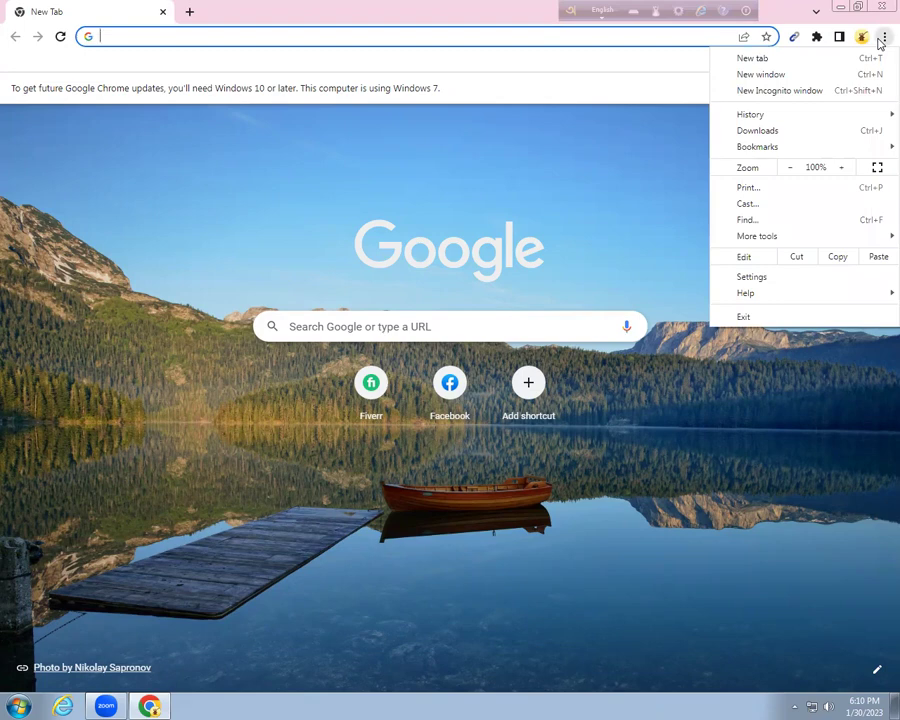
{"action": "left_click", "coordinate": [808, 92]}
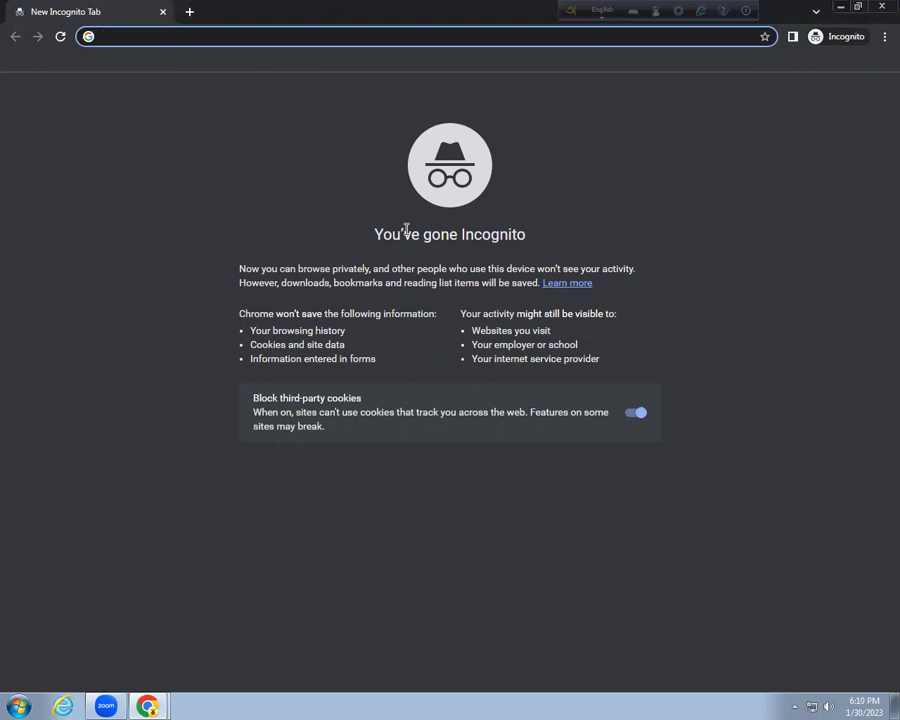
{"action": "left_click", "coordinate": [881, 9]}
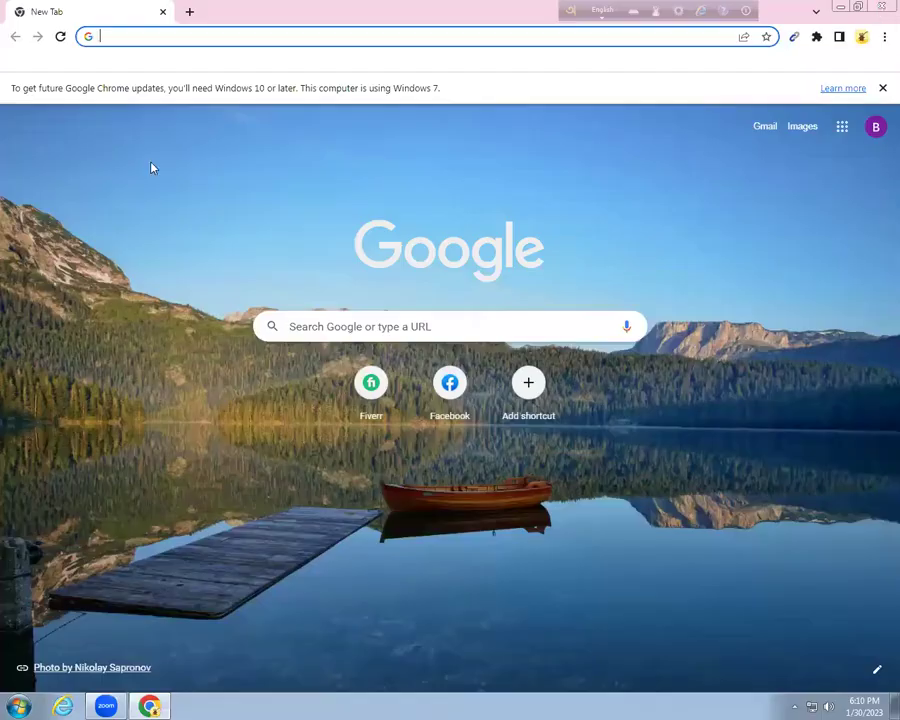
- Open the full browsing history page in the regular Chrome window
{"action": "left_click", "coordinate": [881, 39]}
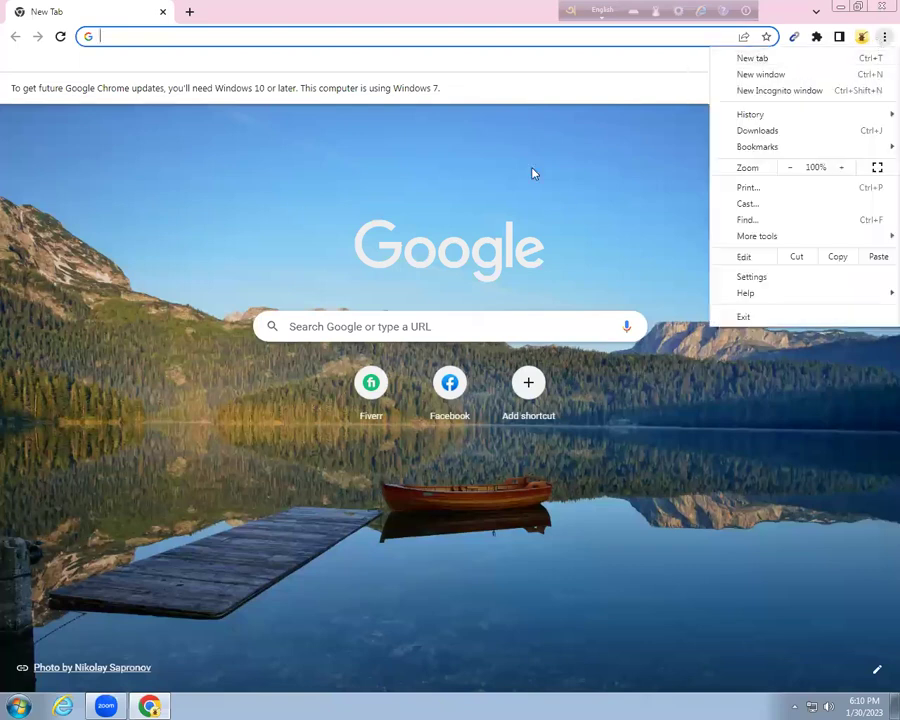
{"action": "left_click", "coordinate": [760, 116]}
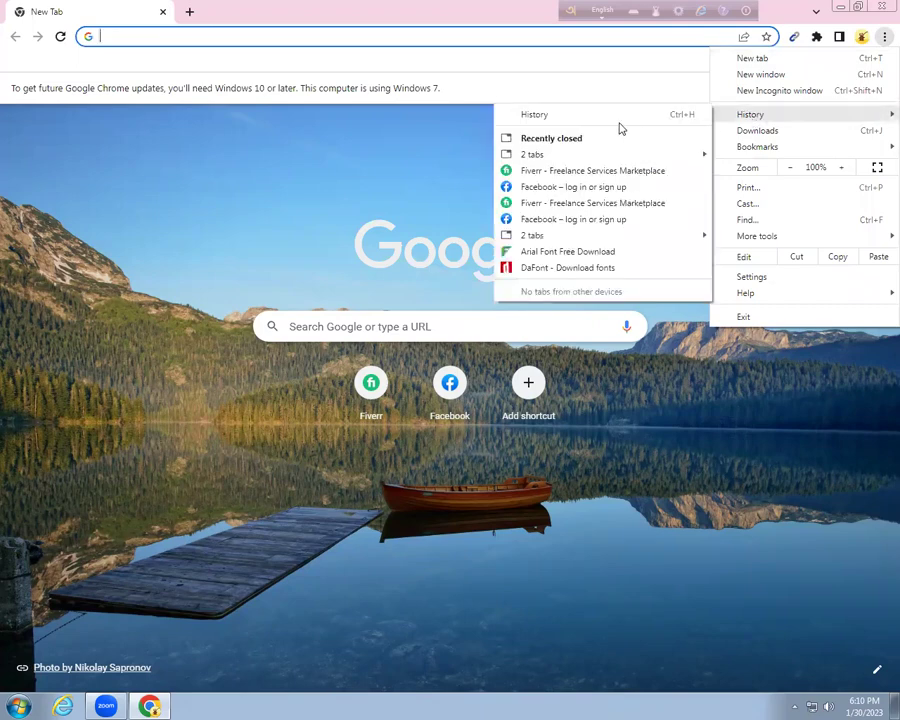
{"action": "left_click", "coordinate": [536, 116]}
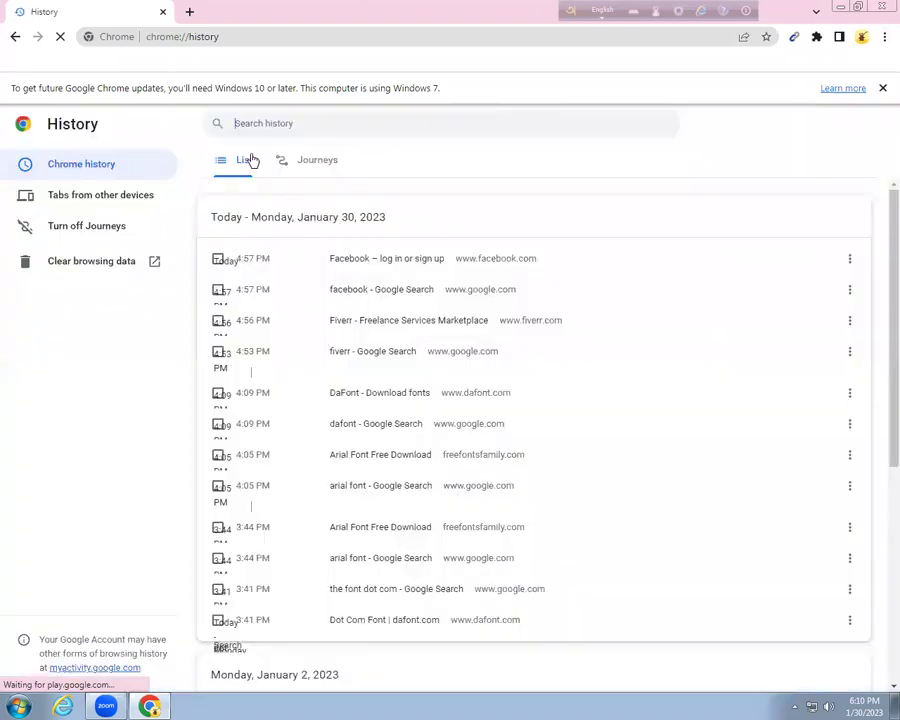
- Clear the browsing history, cookies and other site data, and cached images and files for the All time range
{"action": "left_click", "coordinate": [106, 260]}
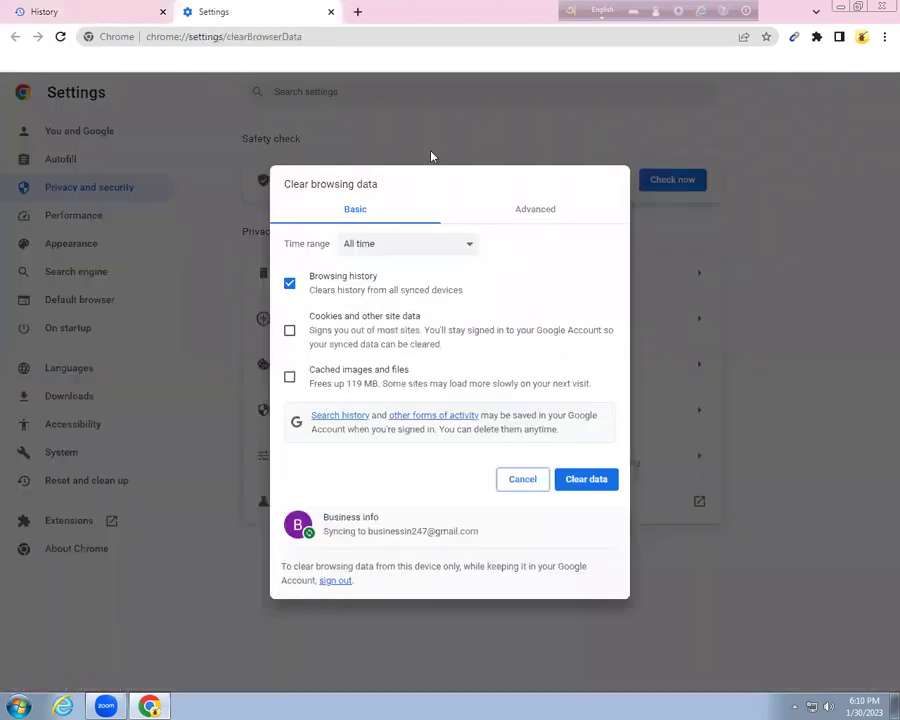
{"action": "left_click", "coordinate": [470, 248]}
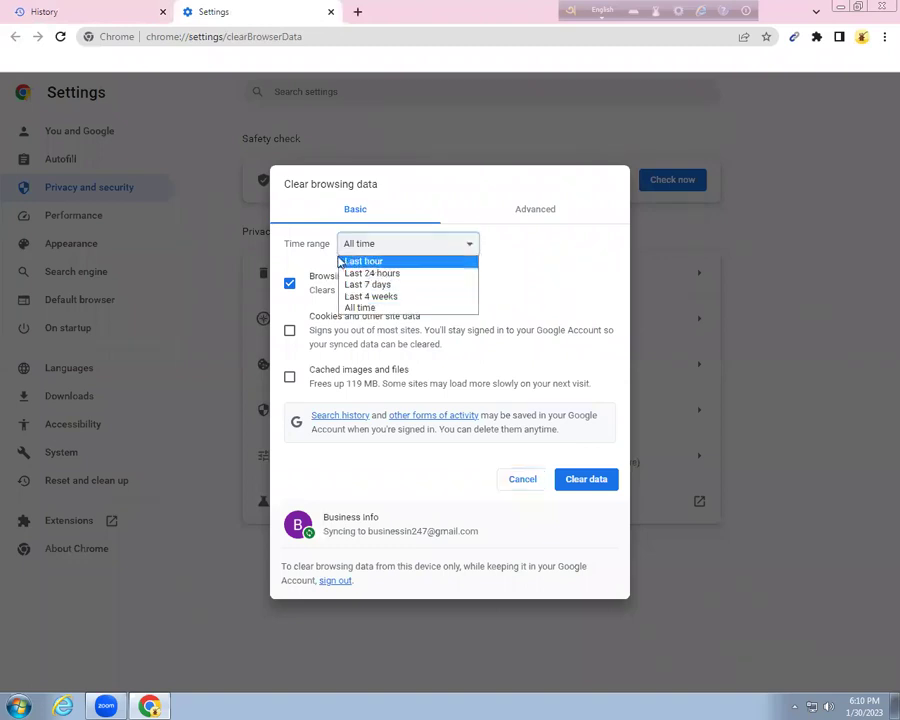
{"action": "left_click", "coordinate": [374, 309]}
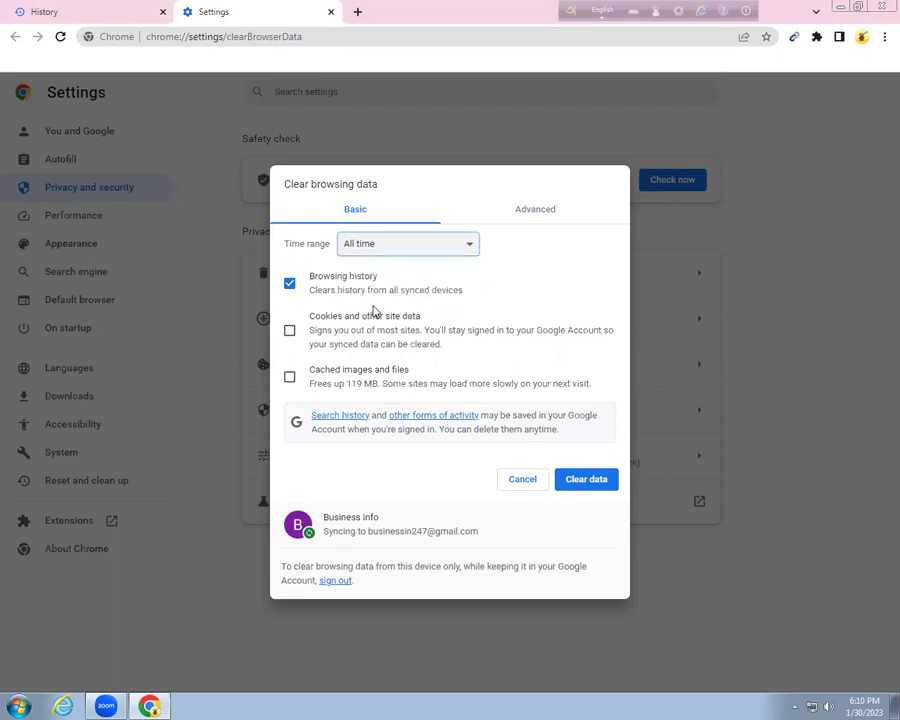
{"action": "left_click", "coordinate": [291, 332]}
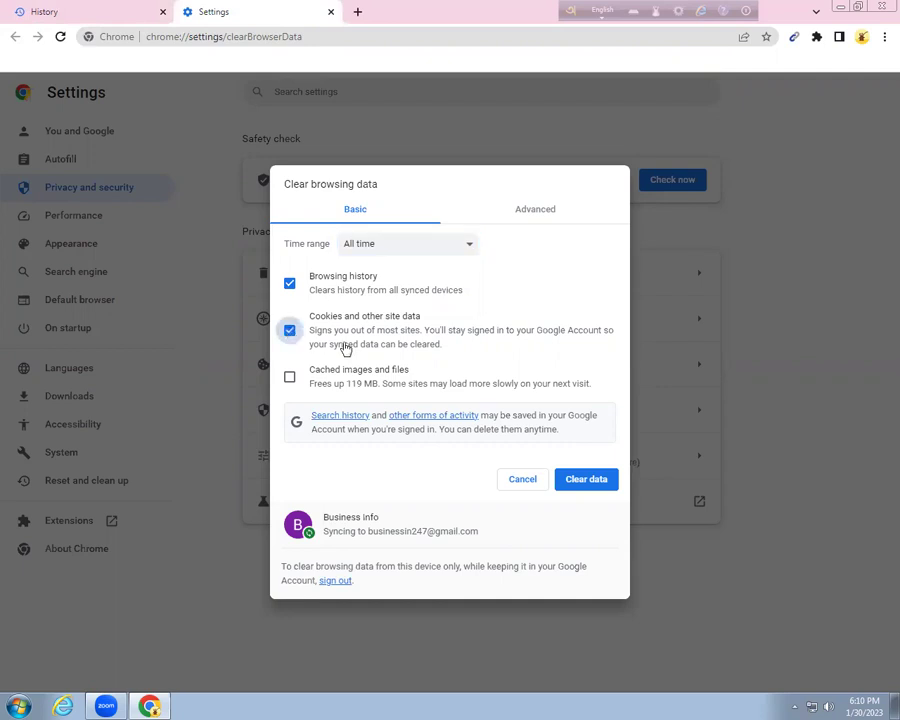
{"action": "left_click", "coordinate": [290, 377]}
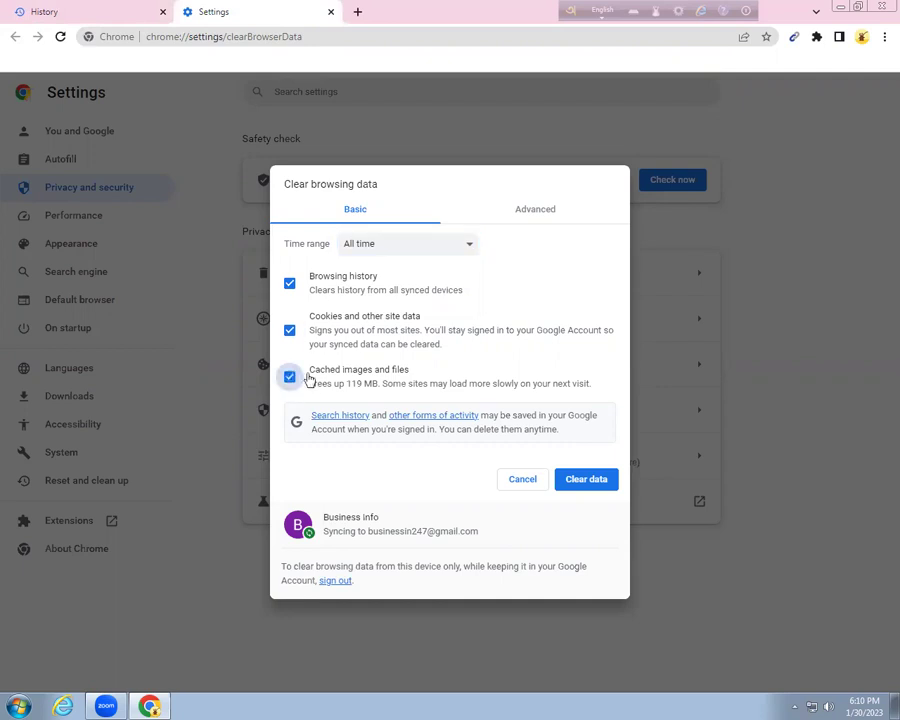
{"action": "left_click", "coordinate": [577, 481]}
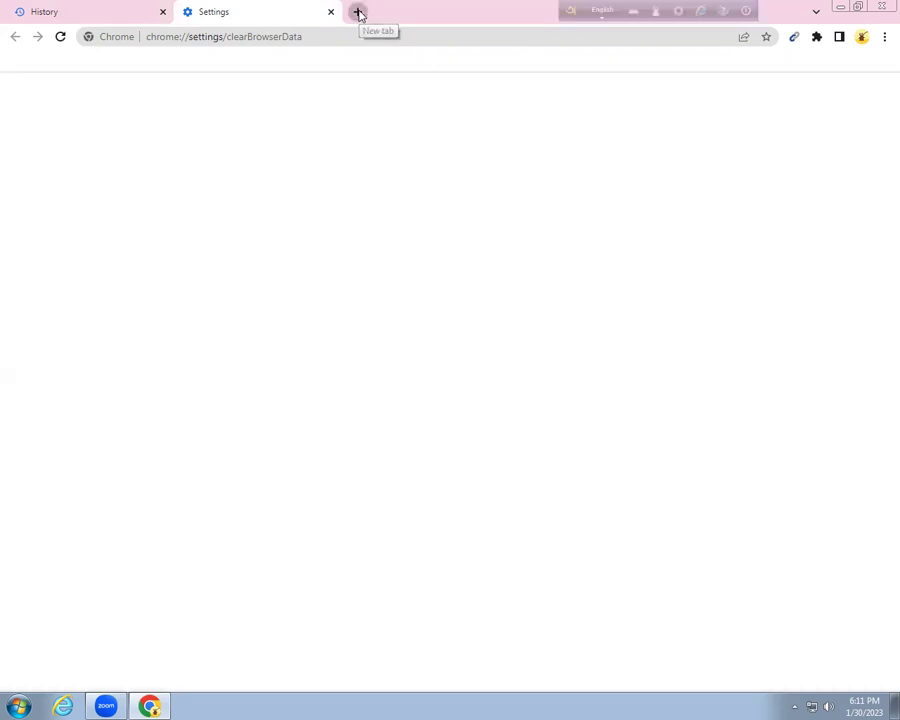
- Open a new tab and run the Clear browsing data command from it for all three basic data types
{"action": "left_click", "coordinate": [358, 12]}
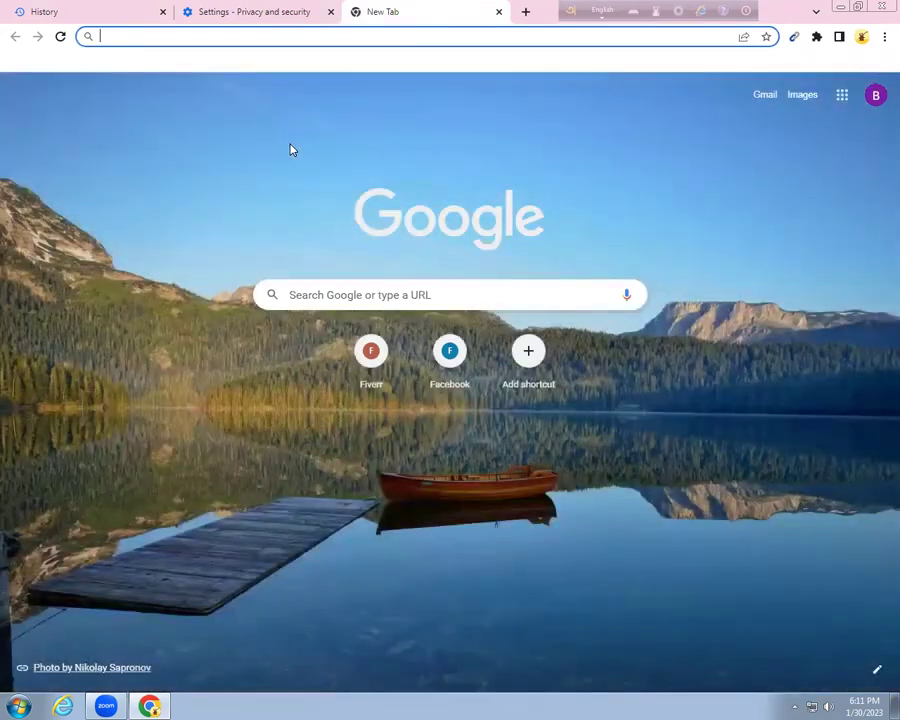
{"action": "key", "text": "ctrl+shift+Delete"}
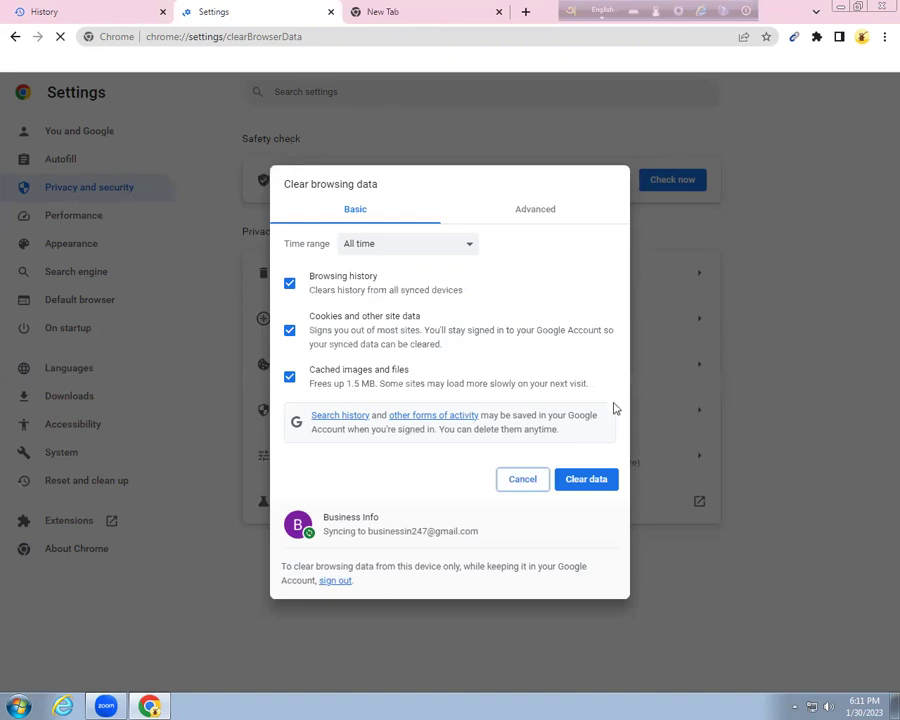
{"action": "left_click", "coordinate": [589, 480]}
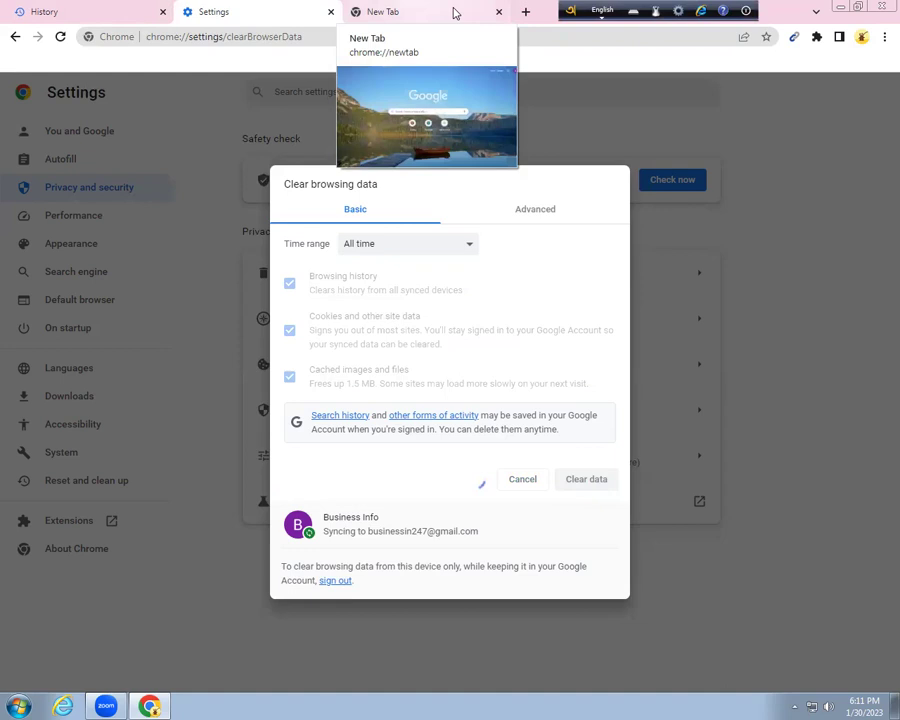
- Look at the New Tab page, return to the Settings tab and clear the browsing data once more
{"action": "left_click", "coordinate": [451, 12]}
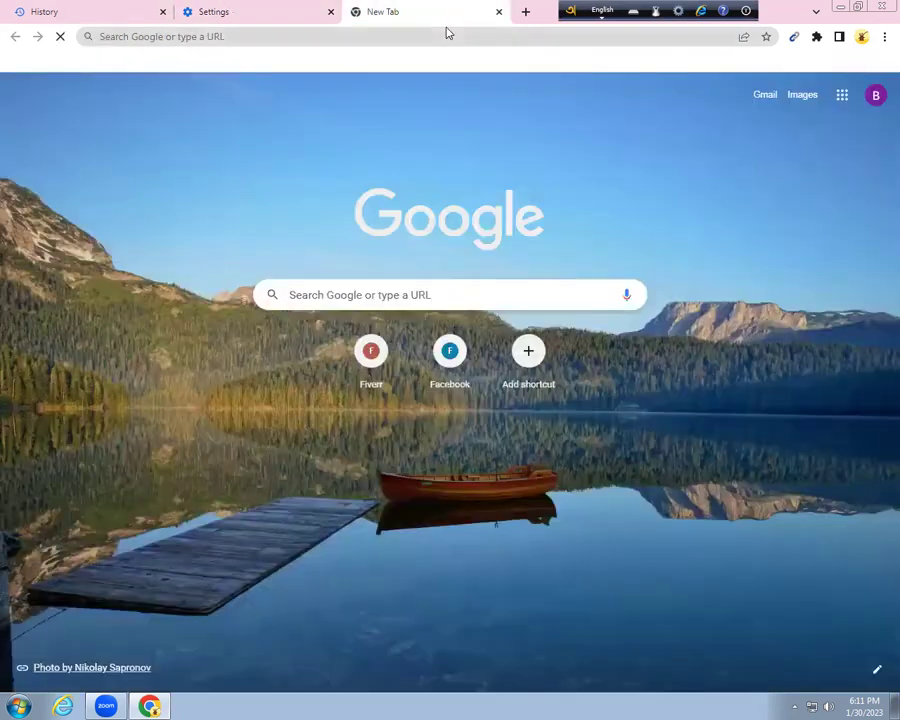
{"action": "key", "text": "ctrl+shift+Tab"}
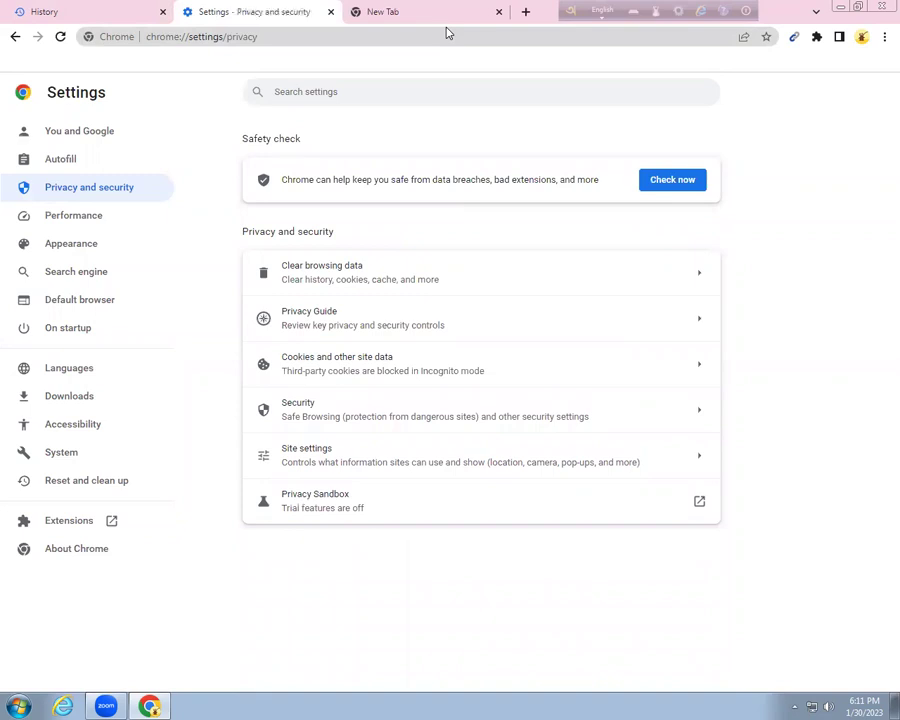
{"action": "key", "text": "ctrl+shift+Delete"}
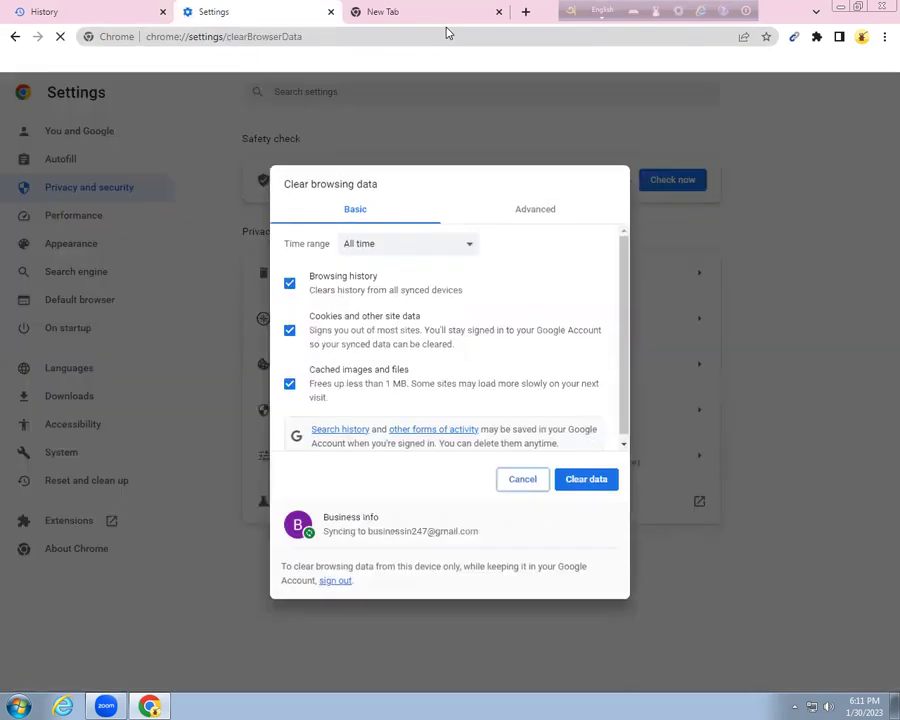
{"action": "left_click", "coordinate": [571, 484]}
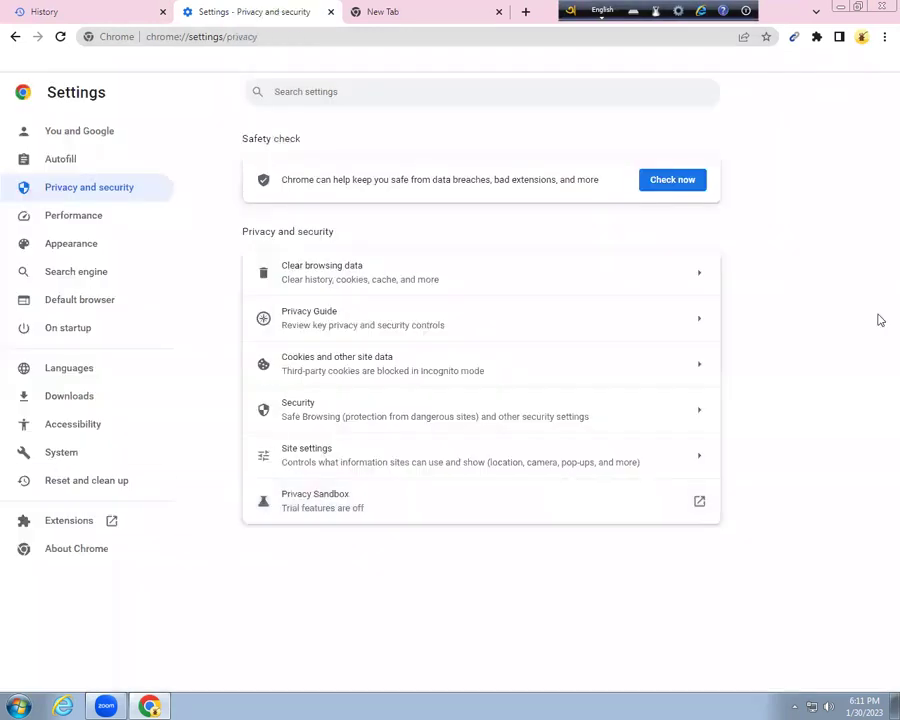
- Check the recently closed list and the full browsing history page, and clear the all-time browsing data from that page
{"action": "left_click", "coordinate": [880, 37]}
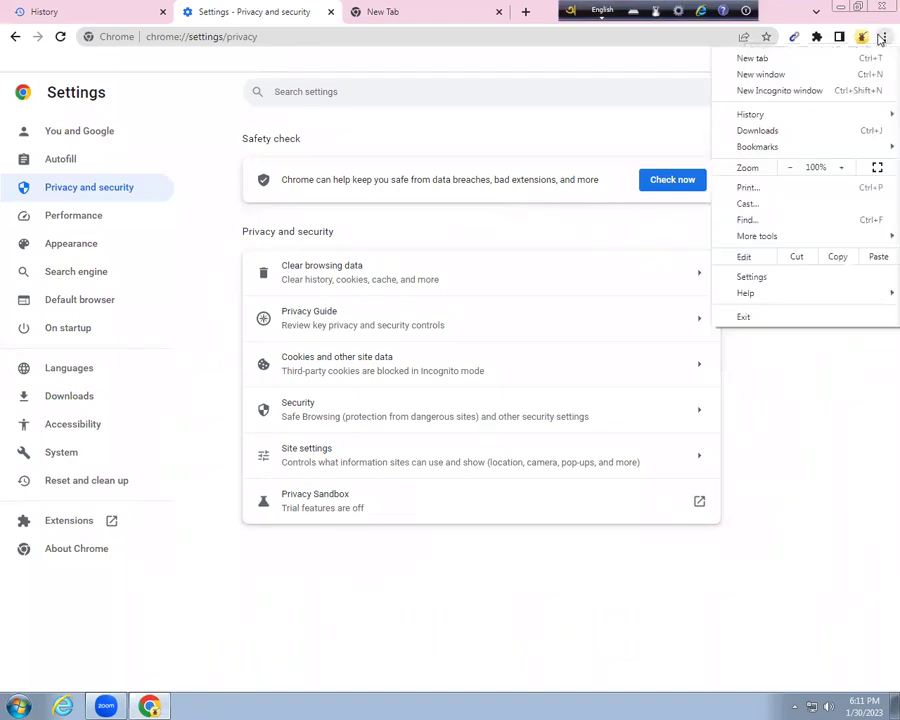
{"action": "mouse_move", "coordinate": [826, 112]}
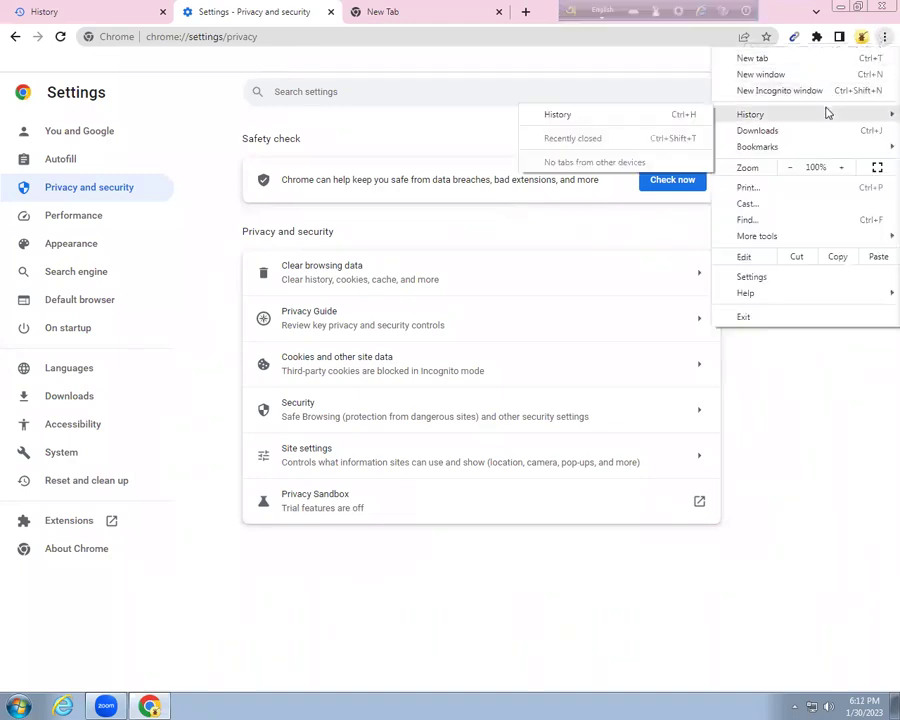
{"action": "left_click", "coordinate": [394, 14]}
{"action": "key", "text": "ctrl+h"}
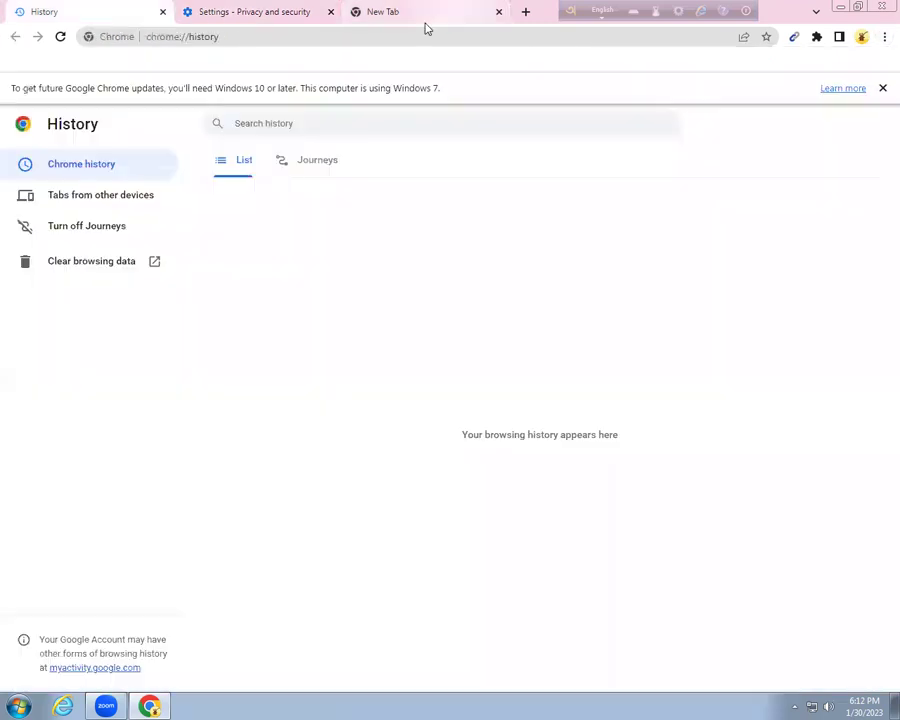
{"action": "left_click", "coordinate": [112, 258]}
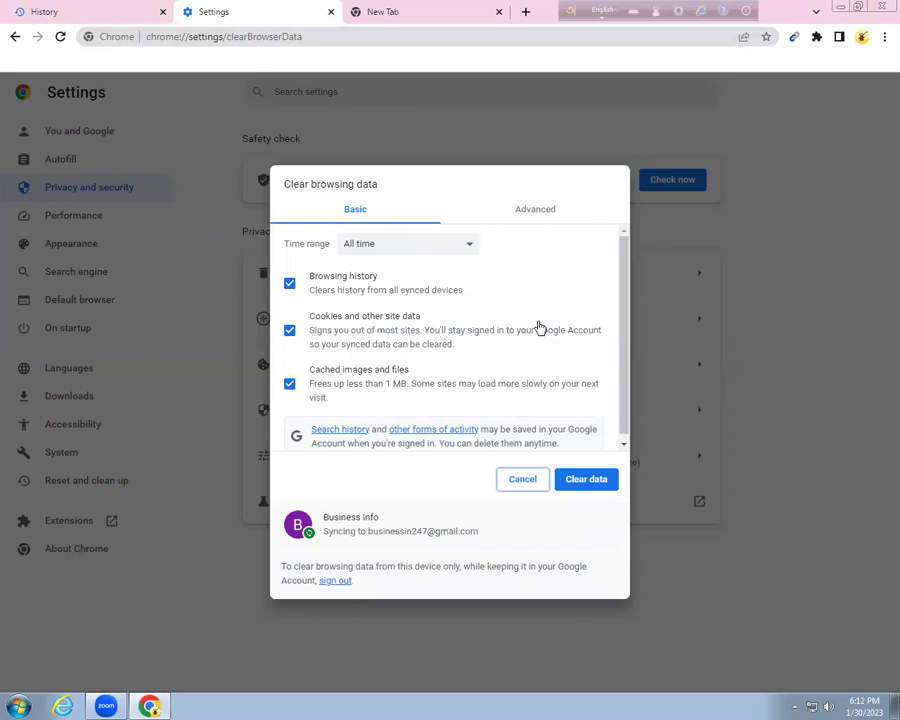
{"action": "left_click", "coordinate": [594, 475]}
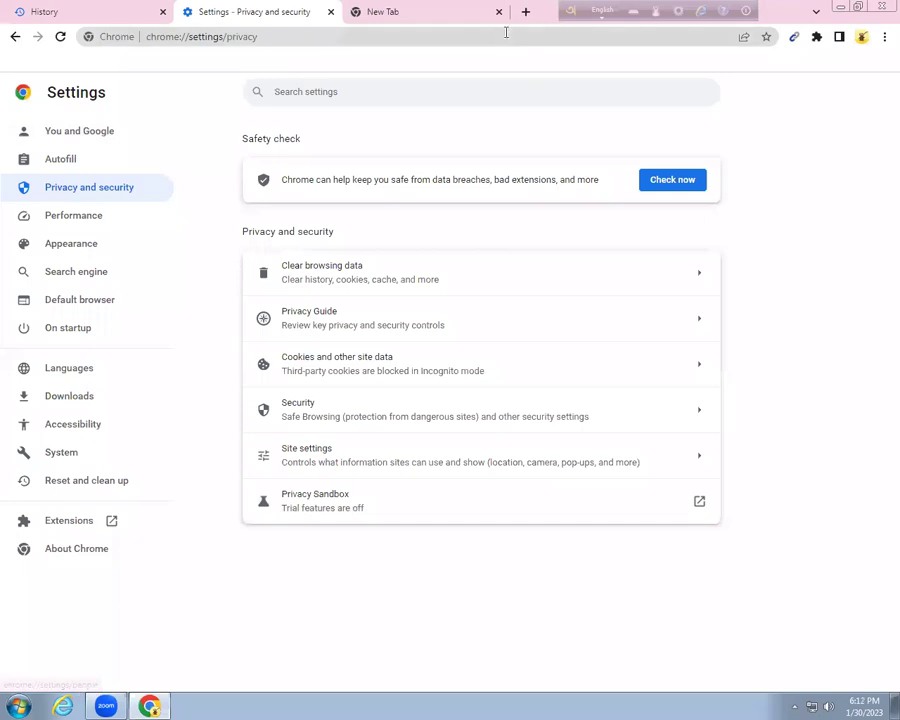
- Close the existing New Tab, Settings and History tabs, keeping only one freshly opened tab
{"action": "left_click", "coordinate": [497, 12]}
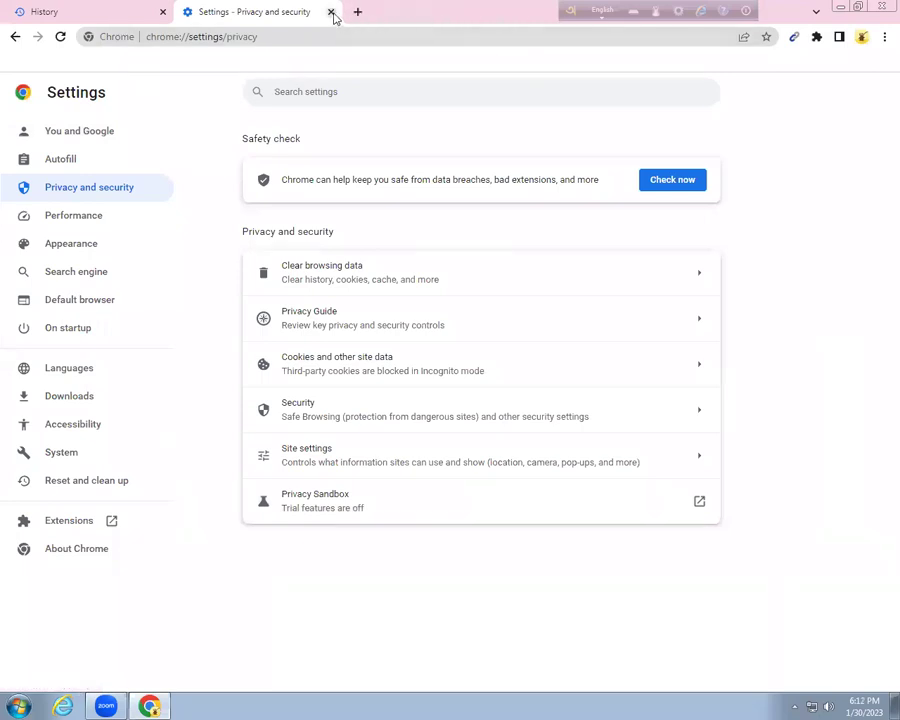
{"action": "left_click", "coordinate": [331, 12]}
{"action": "left_click", "coordinate": [189, 12]}
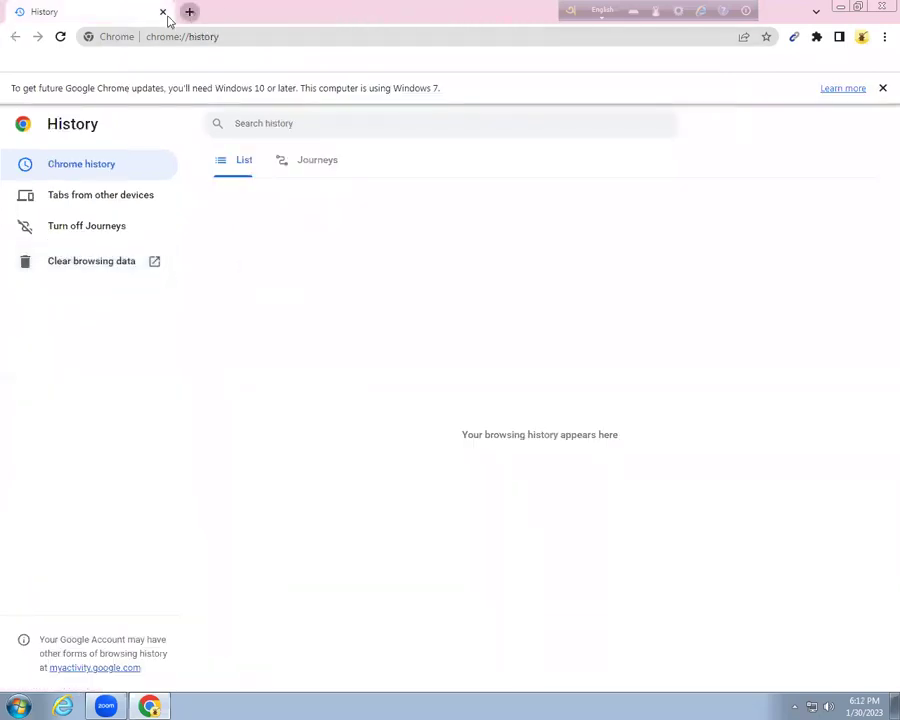
{"action": "left_click", "coordinate": [164, 12]}
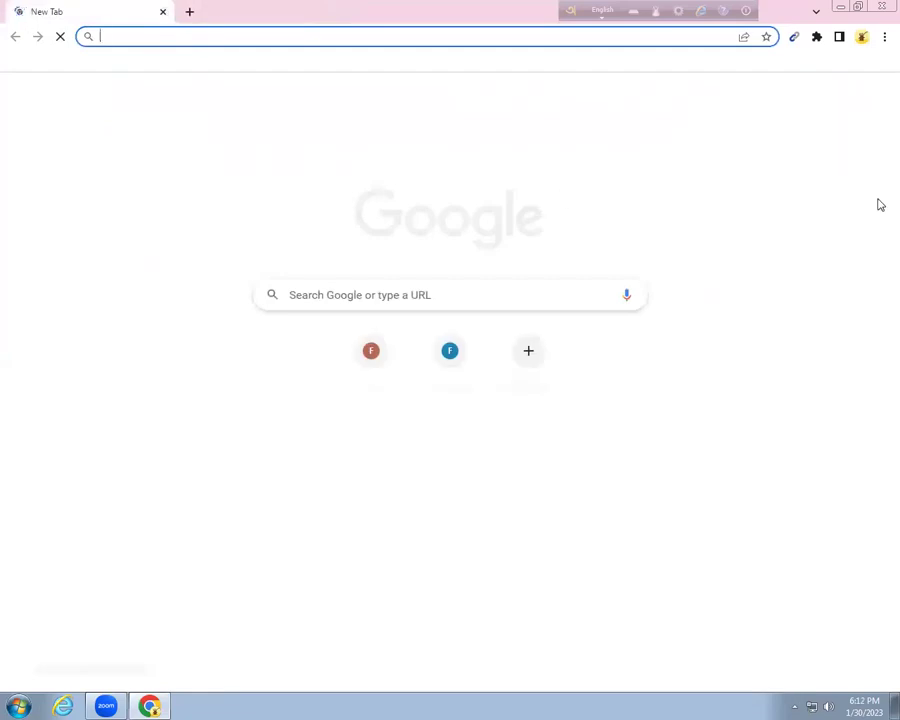
- Hide the bookmarks bar
{"action": "left_click", "coordinate": [880, 40]}
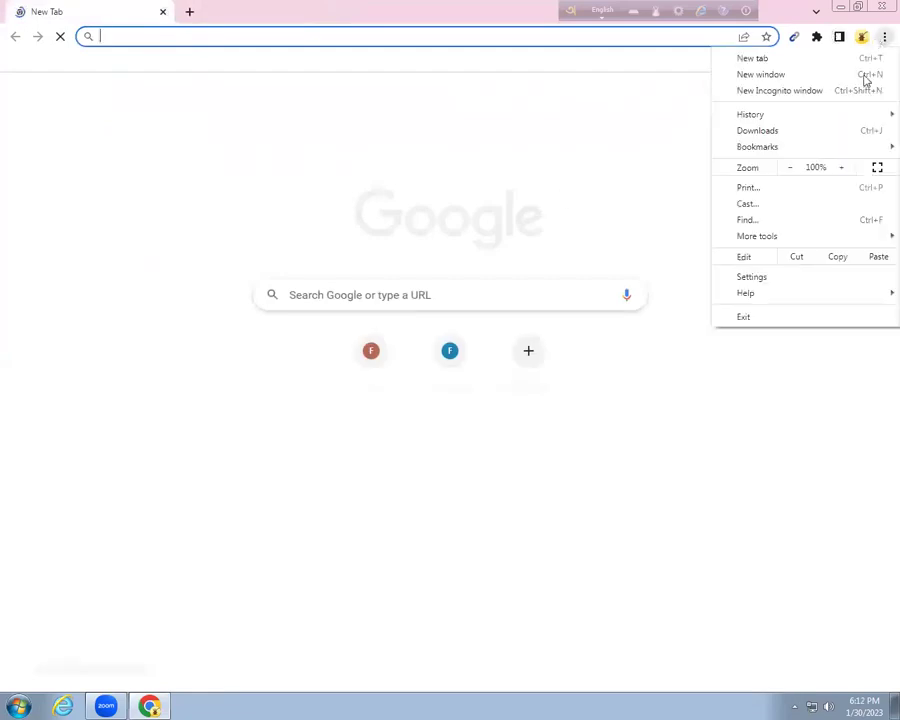
{"action": "mouse_move", "coordinate": [723, 147]}
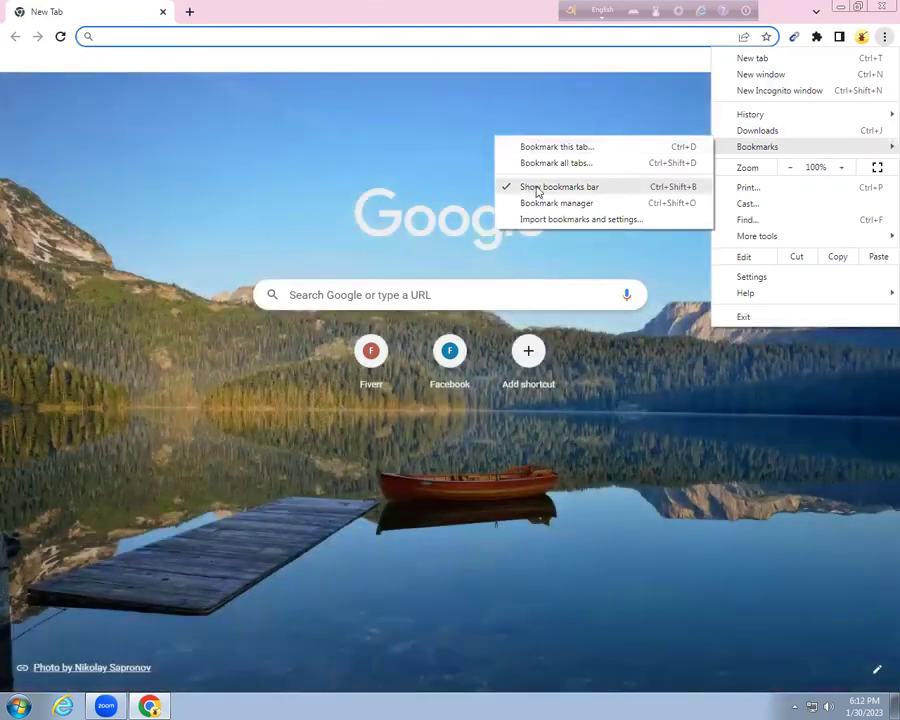
{"action": "left_click", "coordinate": [594, 188]}
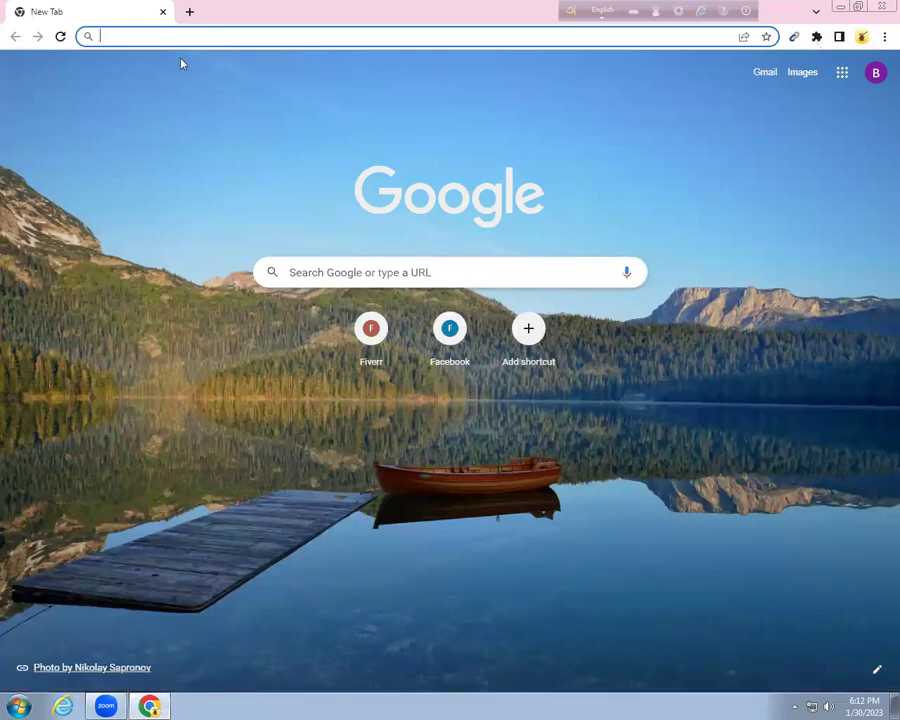
- Show the bookmarks bar again
{"action": "left_click", "coordinate": [883, 37]}
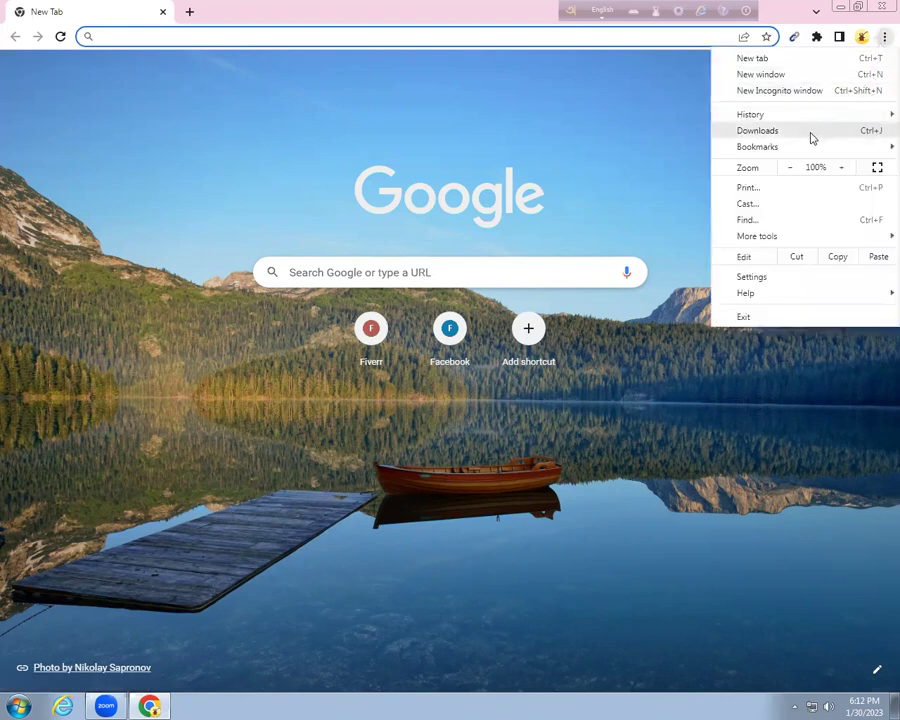
{"action": "mouse_move", "coordinate": [786, 150]}
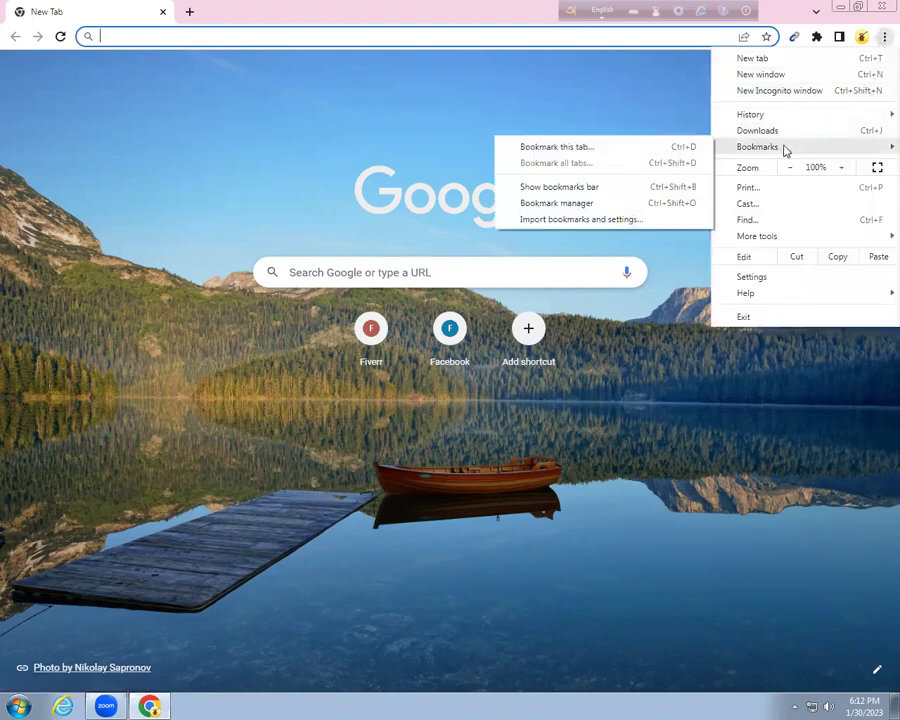
{"action": "left_click", "coordinate": [597, 192]}
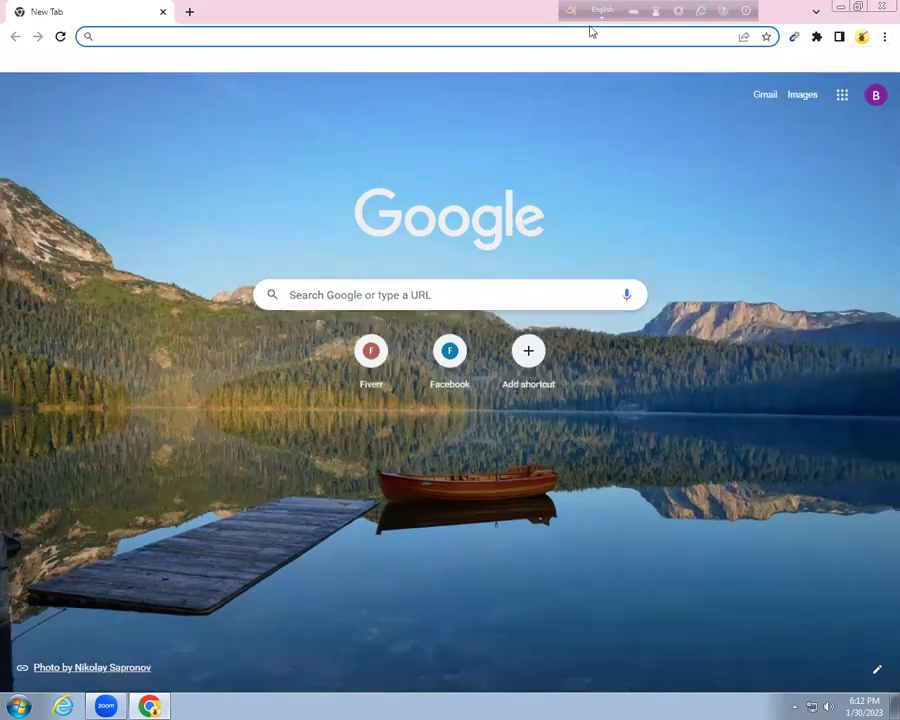
- Add a folder named Link to the bookmarks bar and open it to view its contents
{"action": "right_click", "coordinate": [100, 58]}
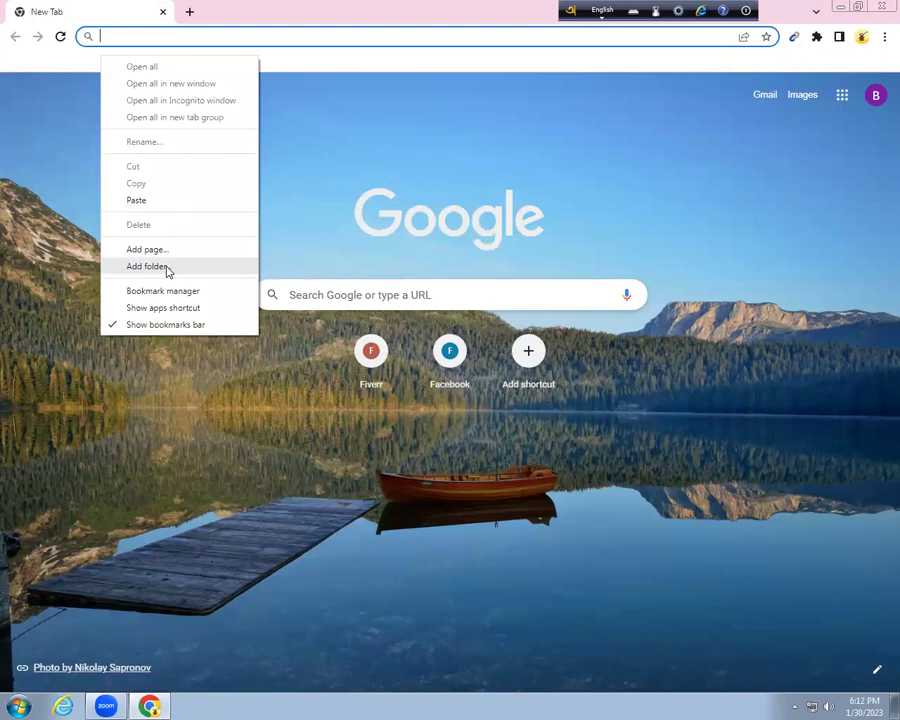
{"action": "key", "text": "Return"}
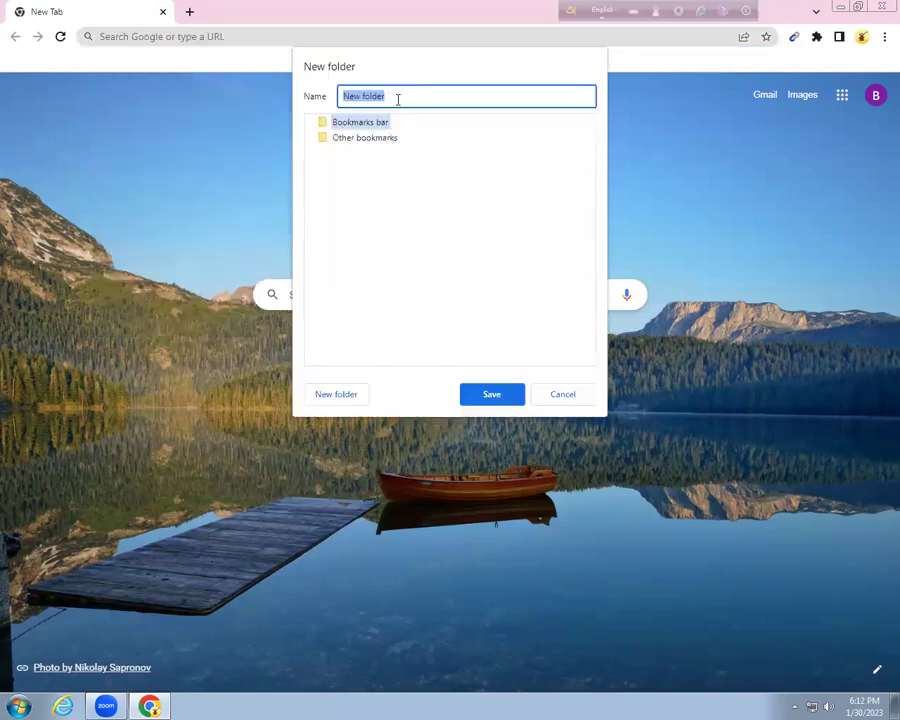
{"action": "type", "text": "Link"}
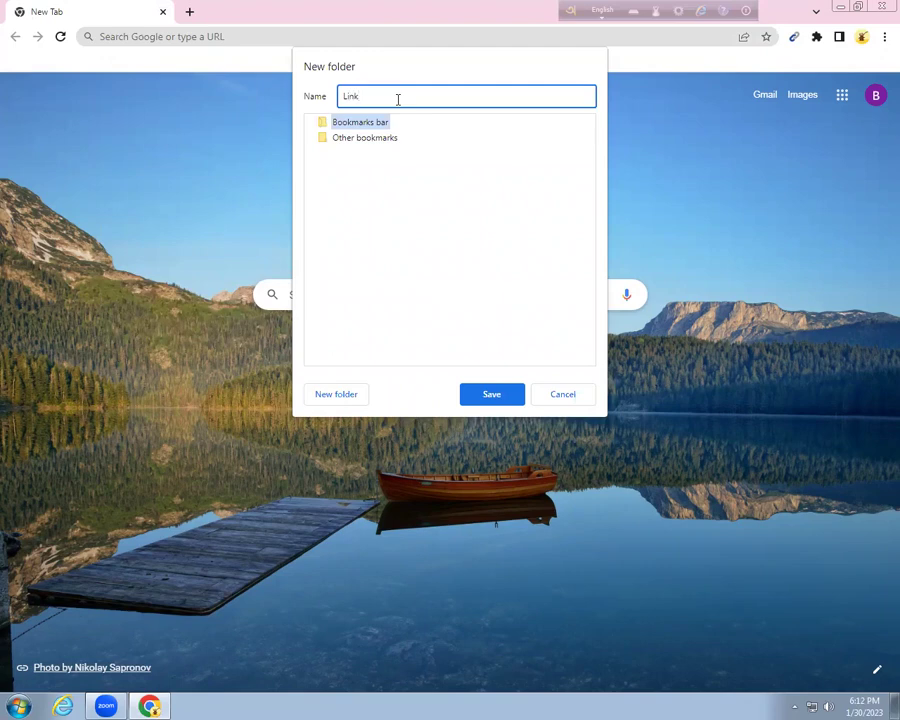
{"action": "left_click", "coordinate": [481, 397]}
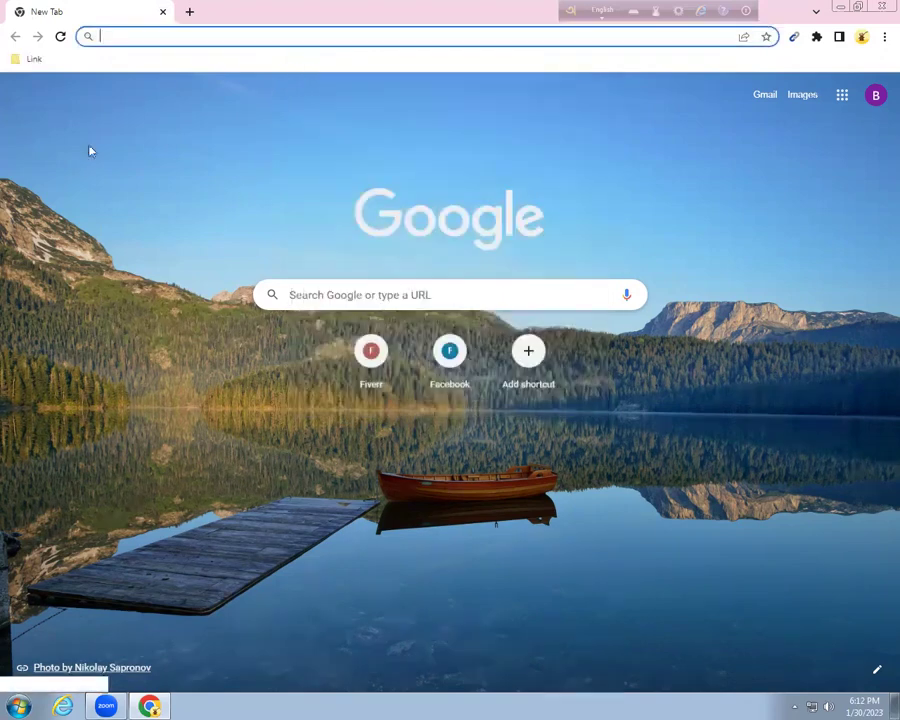
{"action": "left_click", "coordinate": [26, 60]}
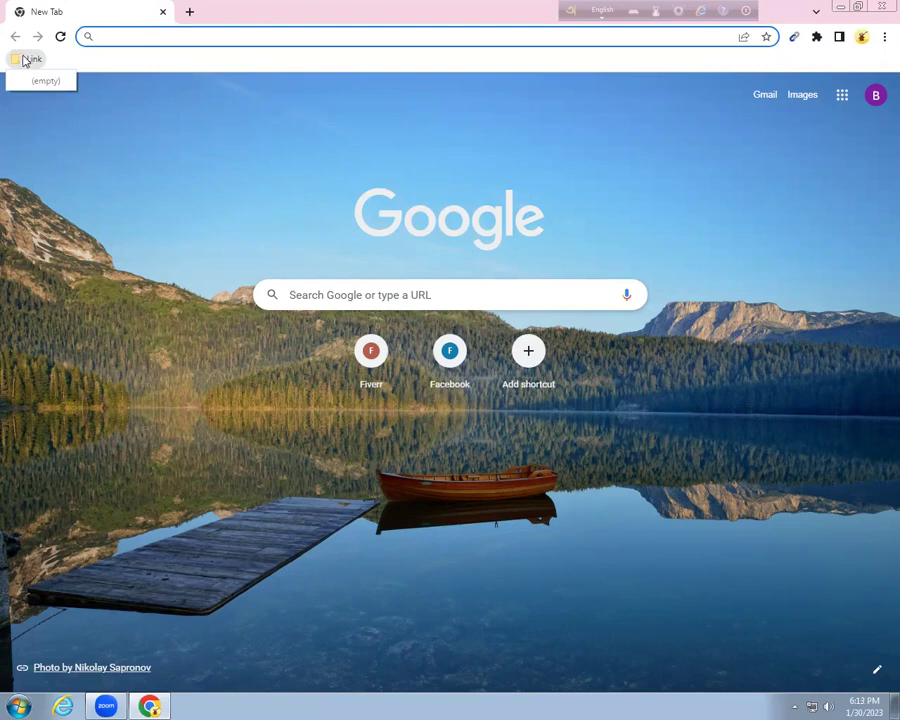
- Search Google for fiverr using the earlier search suggestion in the address bar
{"action": "left_click", "coordinate": [137, 33]}
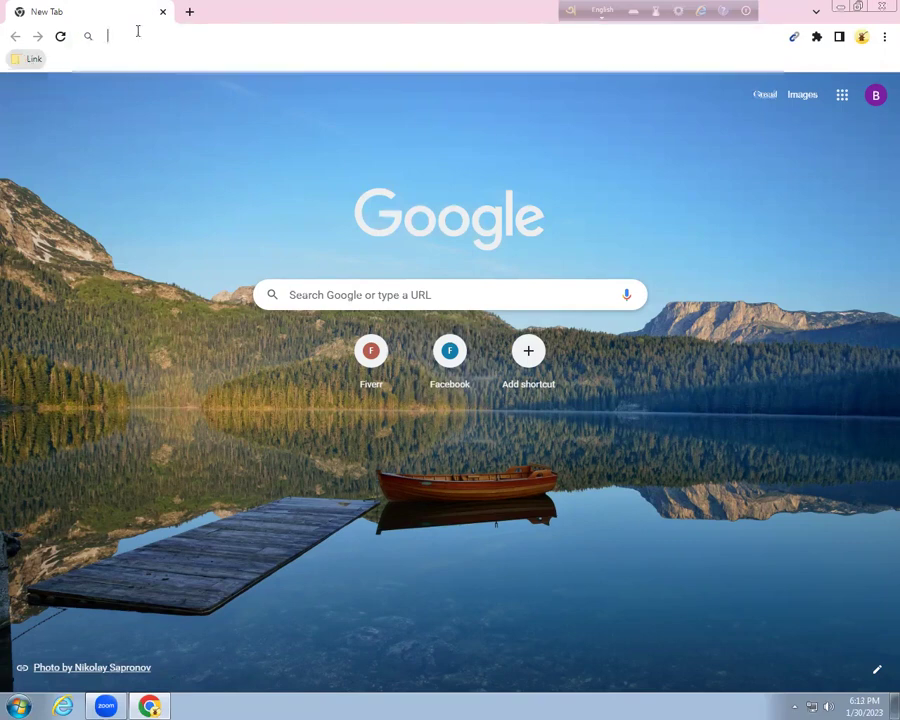
{"action": "key", "text": "Down"}
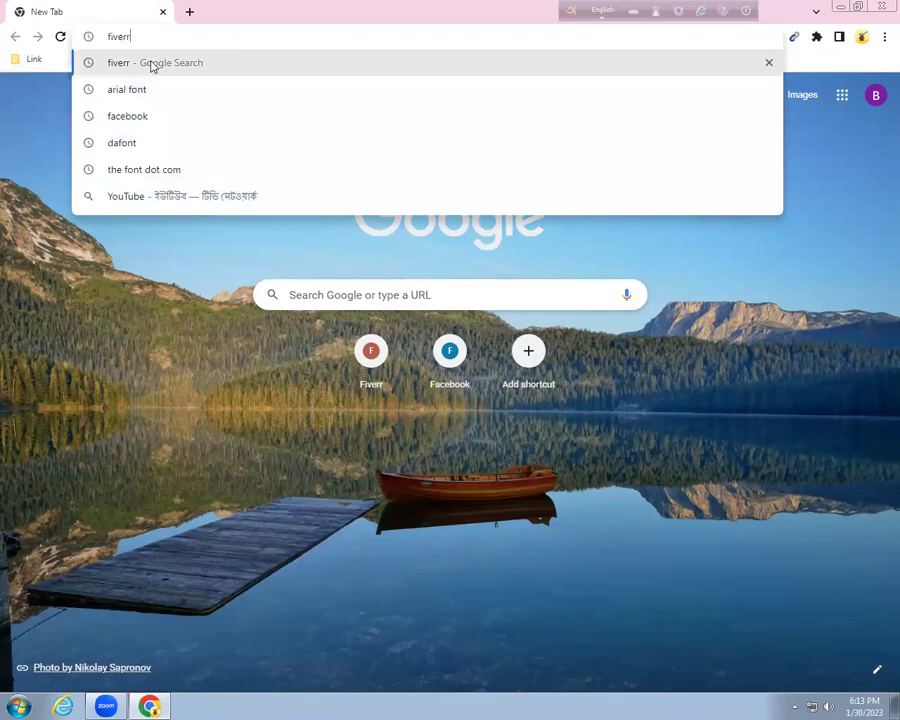
{"action": "left_click", "coordinate": [152, 64]}
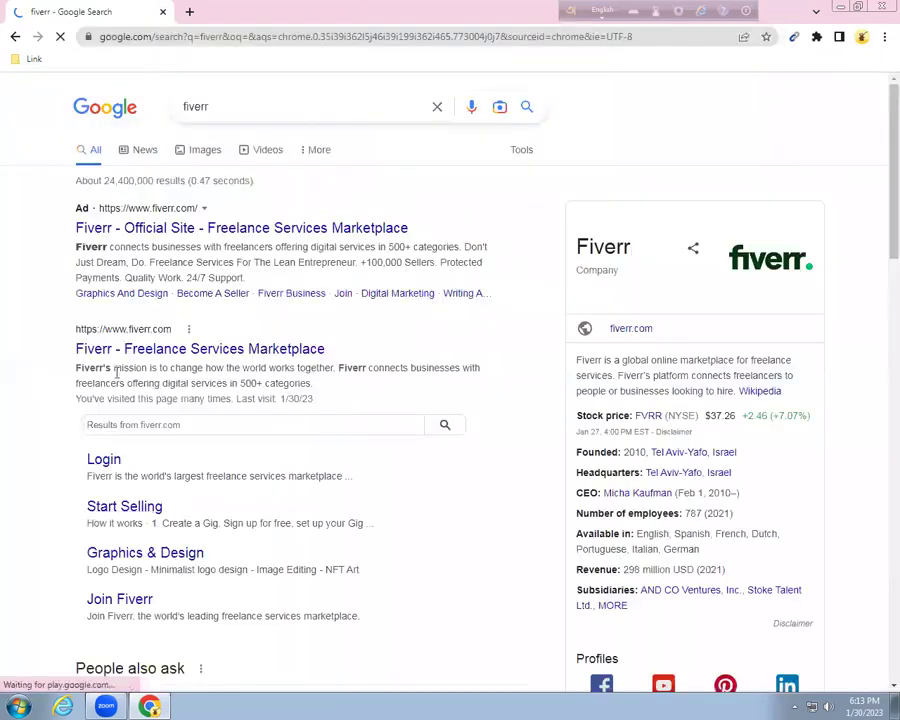
- Open the Fiverr - Freelance Services Marketplace site from the search results and bookmark it on the bookmarks bar
{"action": "left_click", "coordinate": [148, 355]}
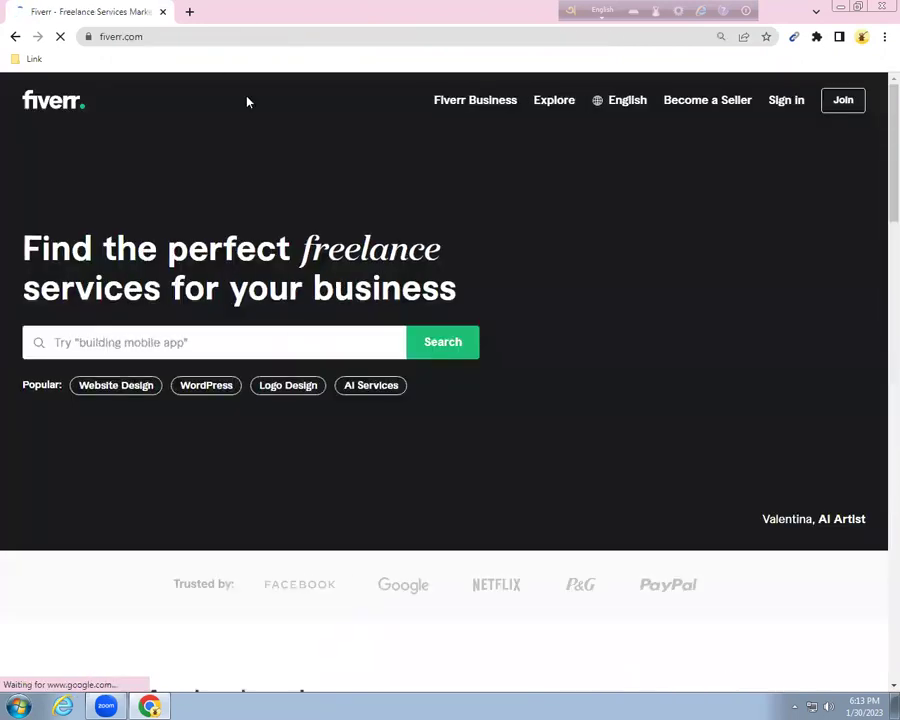
{"action": "left_click", "coordinate": [768, 38]}
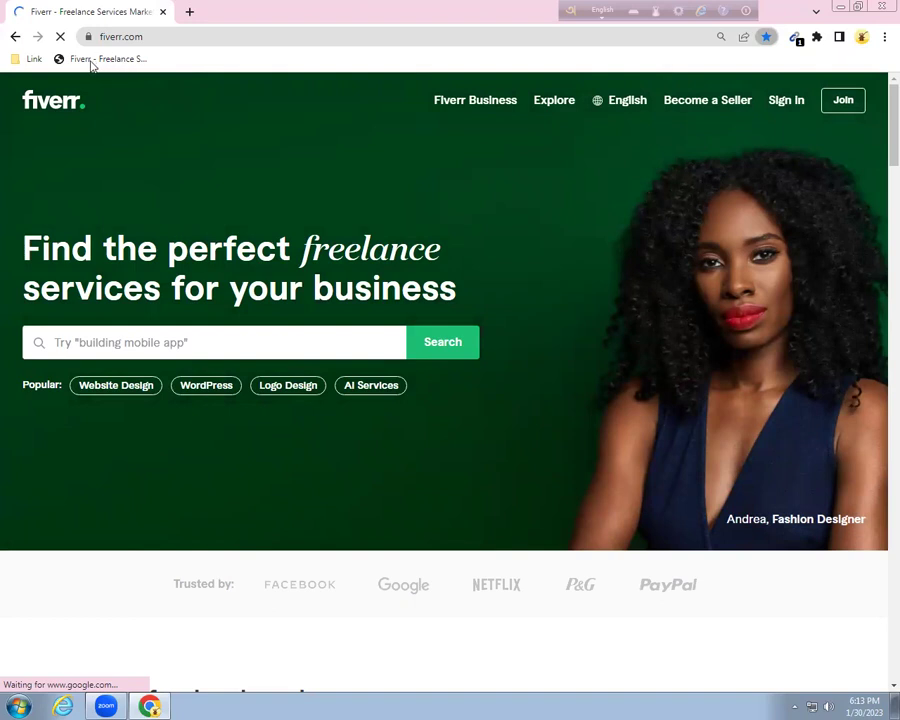
- Move the Fiverr bookmark into the Link folder on the bookmarks bar and open the folder to view its contents
{"action": "left_click_drag", "start_coordinate": [97, 62], "coordinate": [28, 57]}
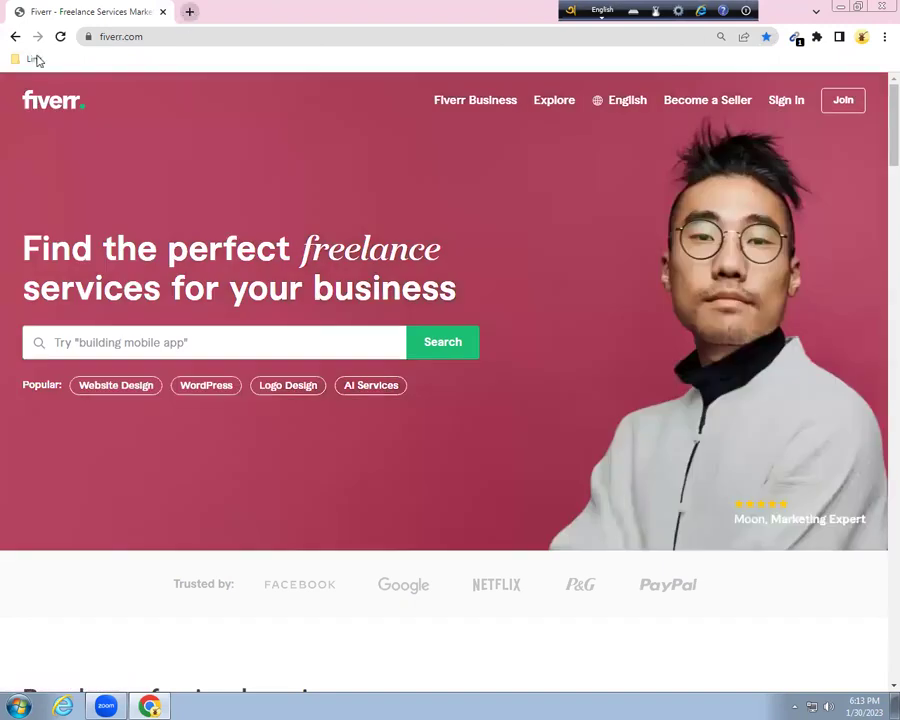
{"action": "left_click", "coordinate": [34, 58]}
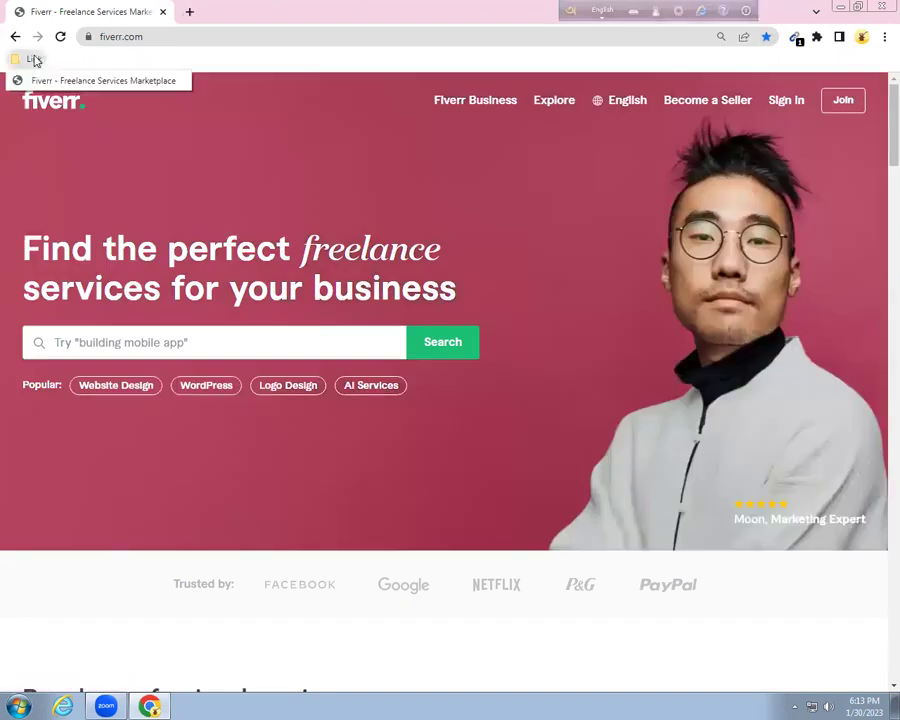
- Open a new tab and reduce its page zoom stepwise to below 80%
{"action": "left_click", "coordinate": [191, 12]}
{"action": "left_click", "coordinate": [191, 12]}
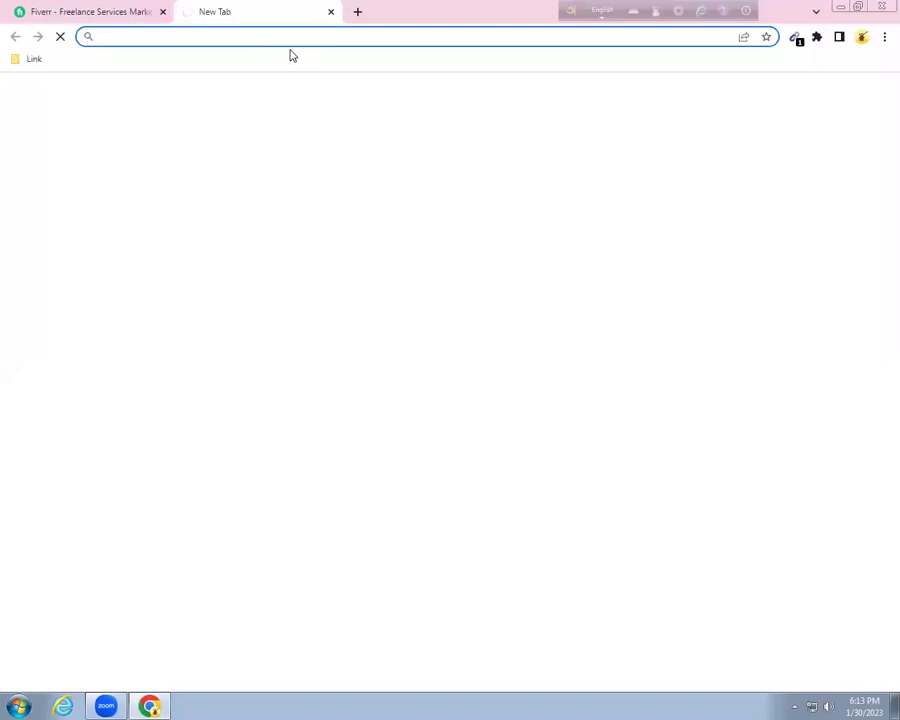
{"action": "left_click", "coordinate": [882, 37]}
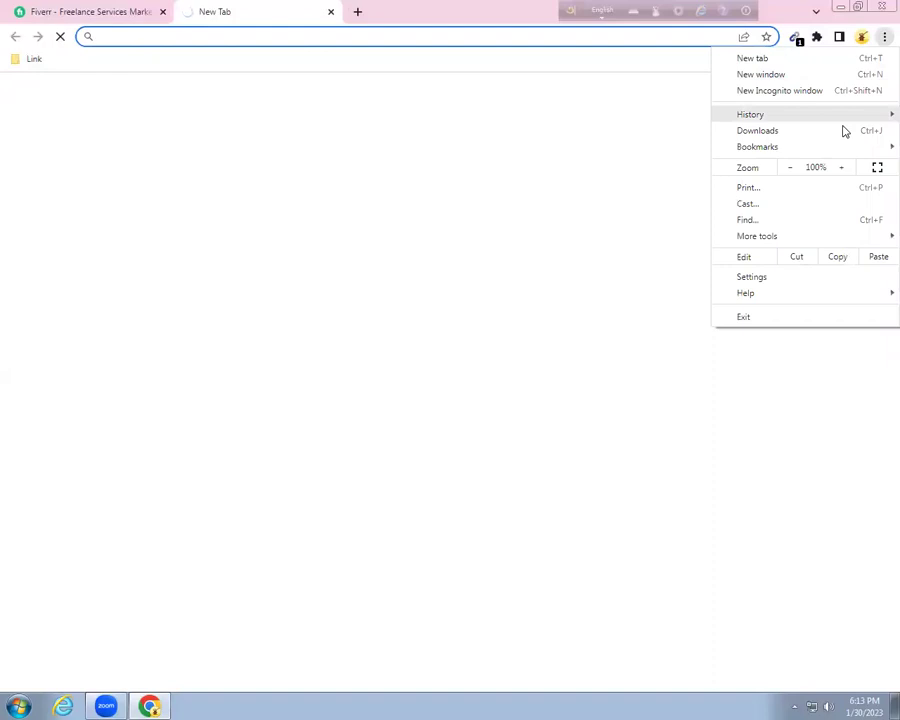
{"action": "left_click", "coordinate": [790, 168]}
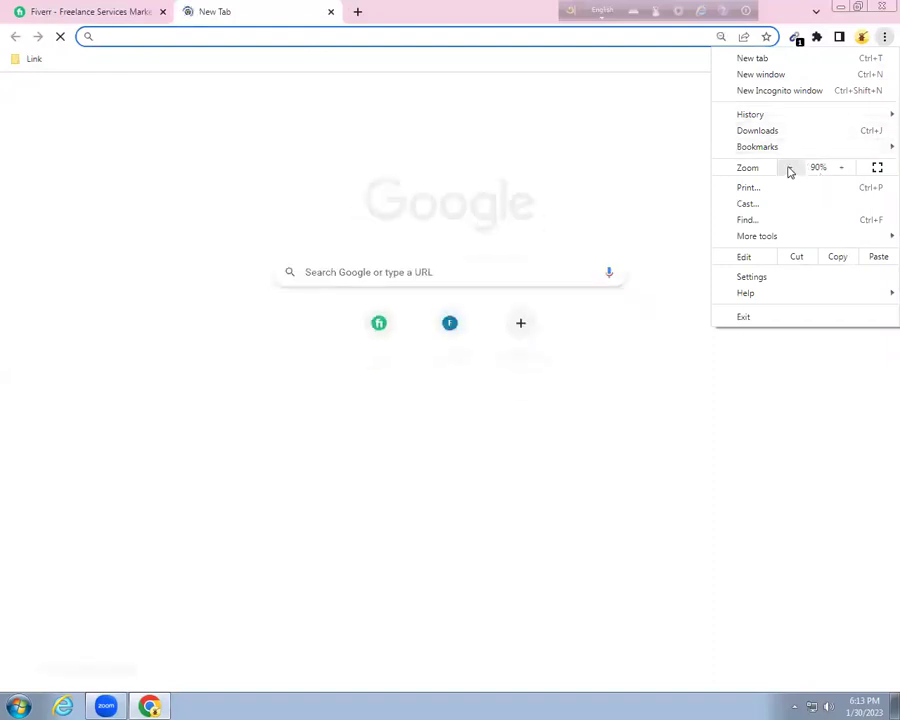
{"action": "left_click", "coordinate": [790, 168]}
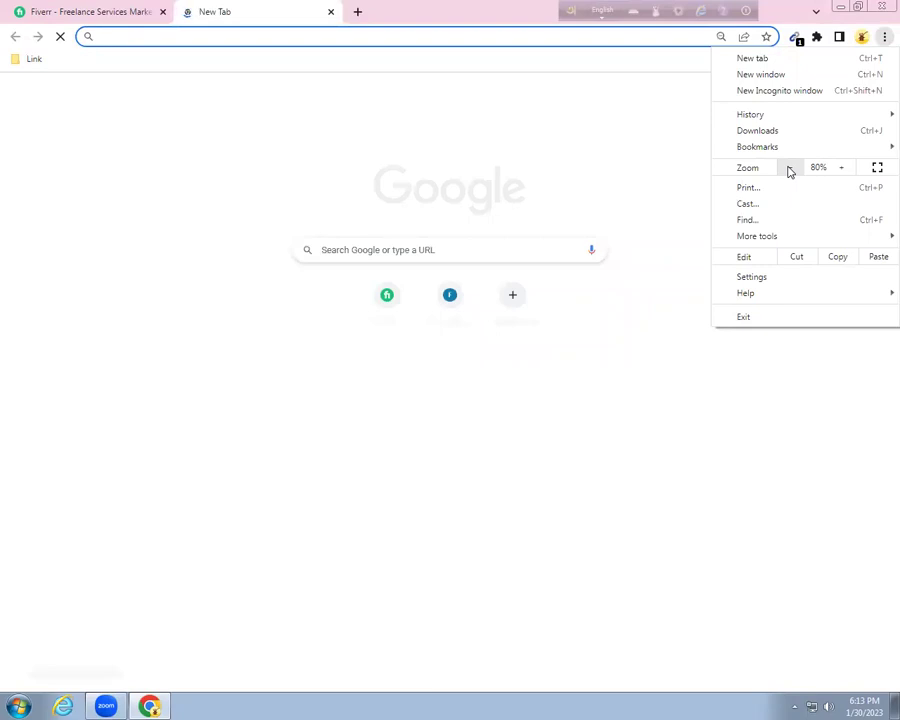
{"action": "left_click", "coordinate": [790, 168]}
- Increase the new tab's page zoom stepwise to 175%
{"action": "left_click", "coordinate": [844, 168]}
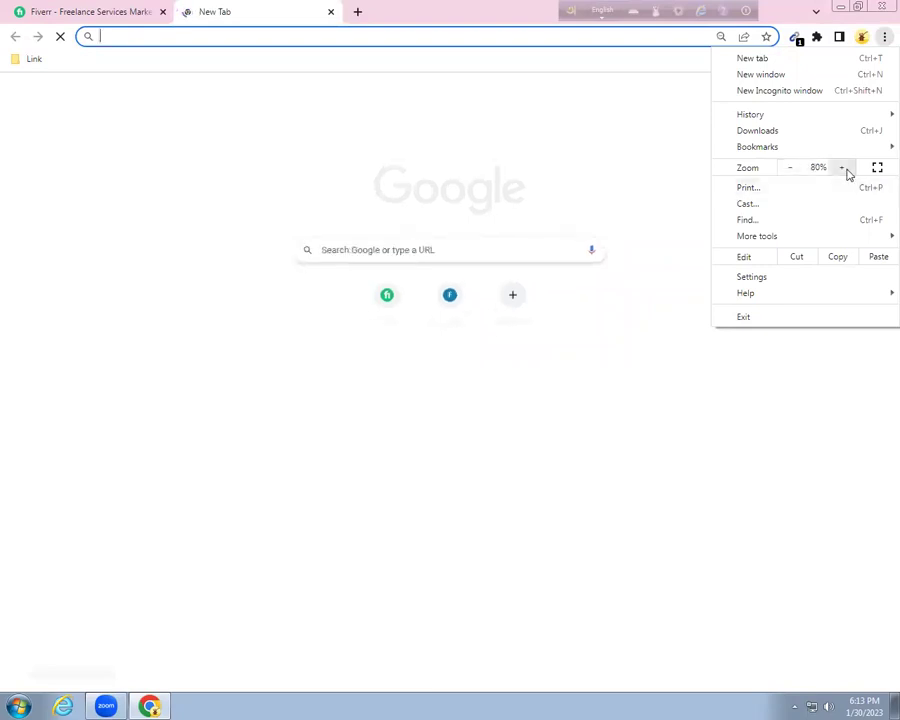
{"action": "left_click", "coordinate": [844, 168]}
{"action": "left_click", "coordinate": [844, 168]}
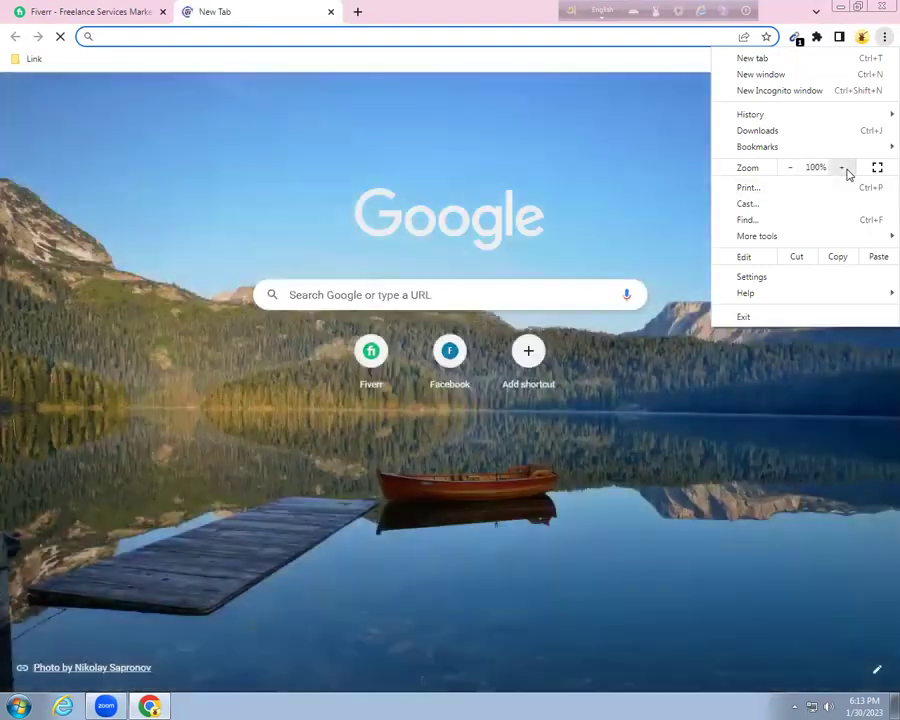
{"action": "left_click", "coordinate": [844, 168]}
{"action": "left_click", "coordinate": [844, 168]}
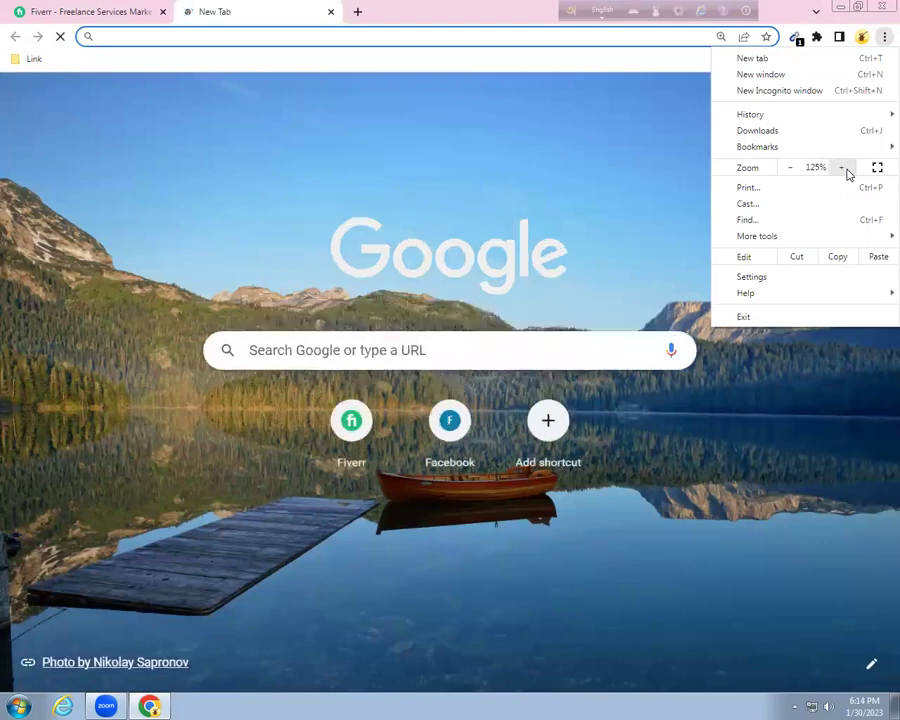
{"action": "left_click", "coordinate": [844, 168]}
{"action": "left_click", "coordinate": [844, 168]}
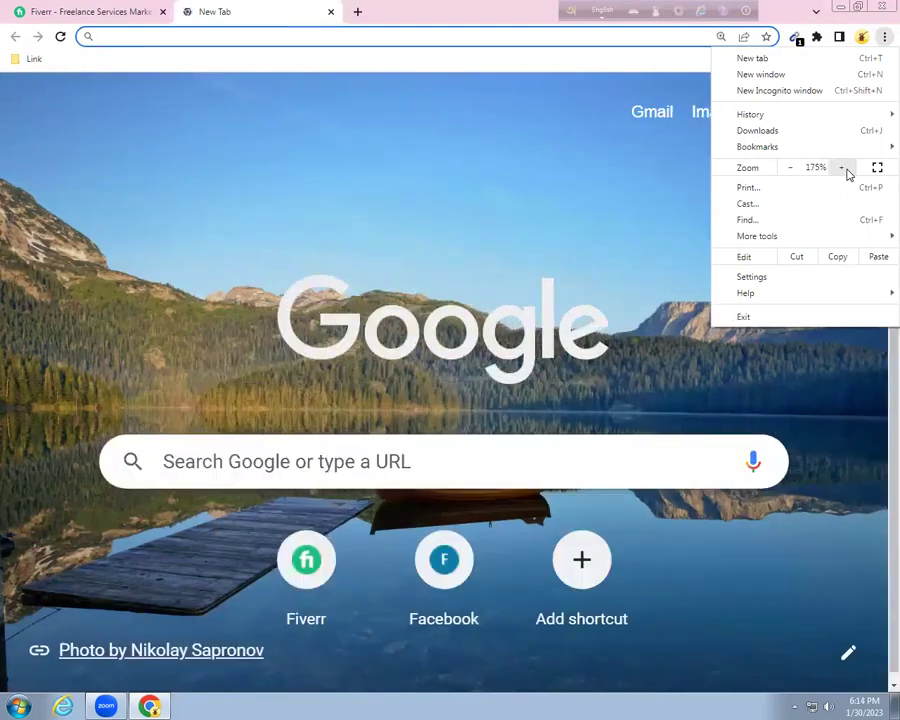
- Bring the new tab's page zoom back down to 100%
{"action": "left_click", "coordinate": [791, 168]}
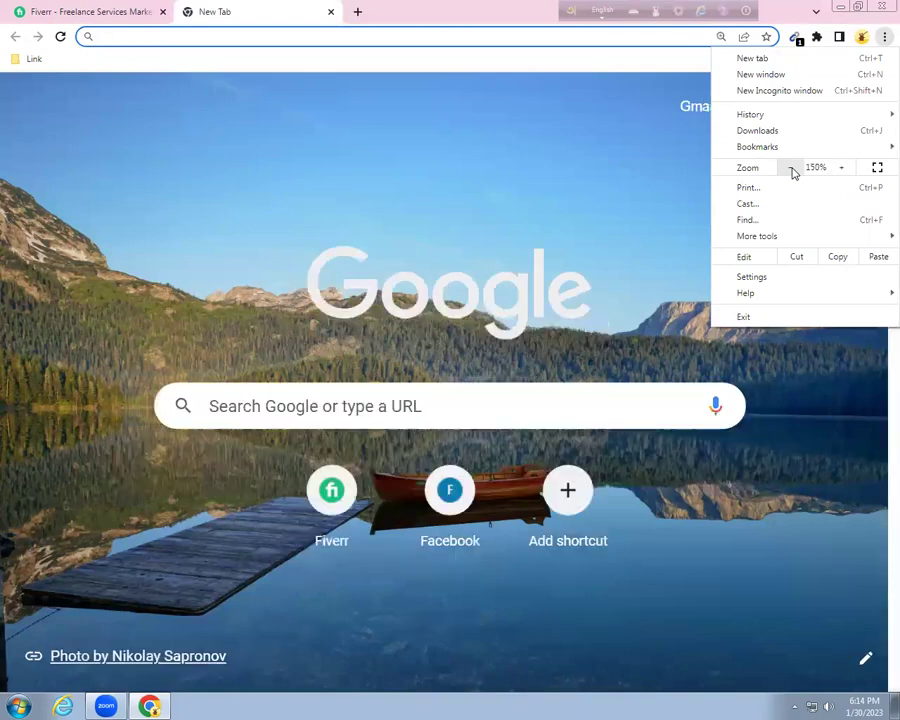
{"action": "left_click", "coordinate": [791, 168]}
{"action": "left_click", "coordinate": [791, 168]}
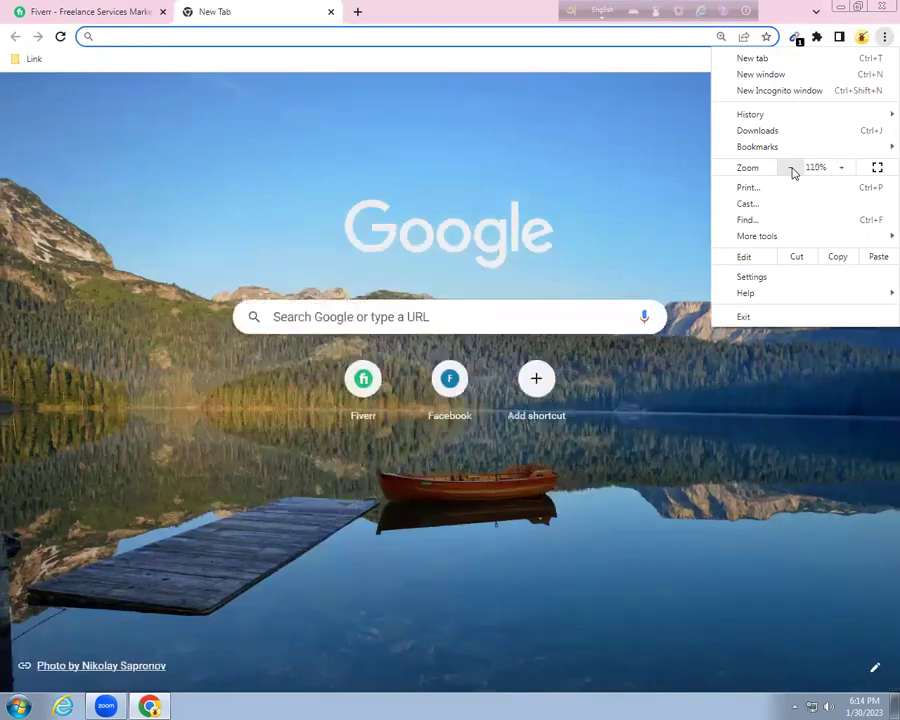
{"action": "left_click", "coordinate": [791, 168]}
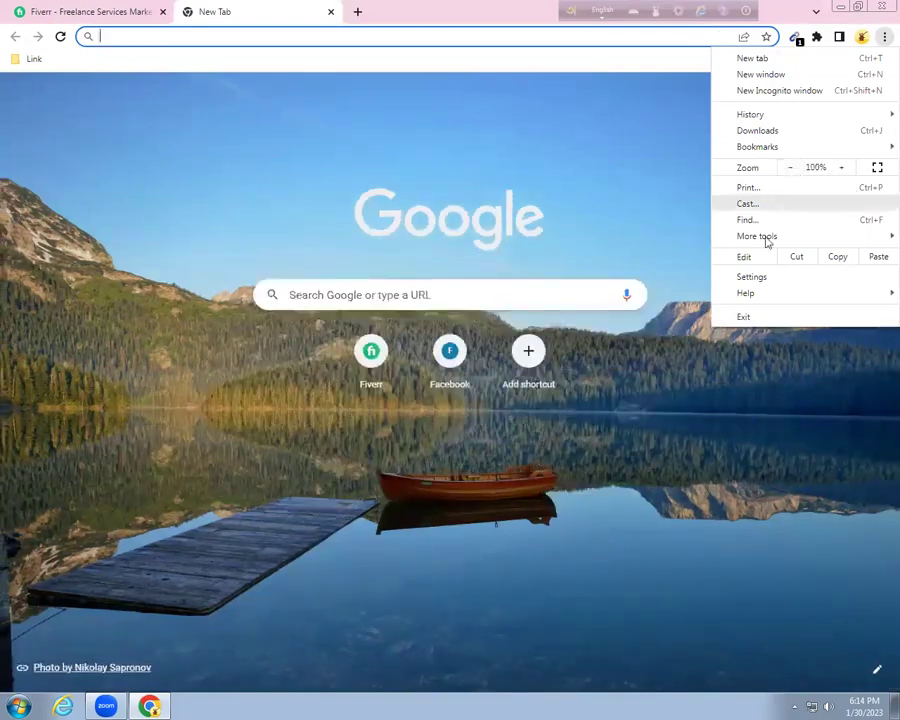
- Show the quick list of extensions, then open the full Extensions management page
{"action": "mouse_move", "coordinate": [758, 237]}
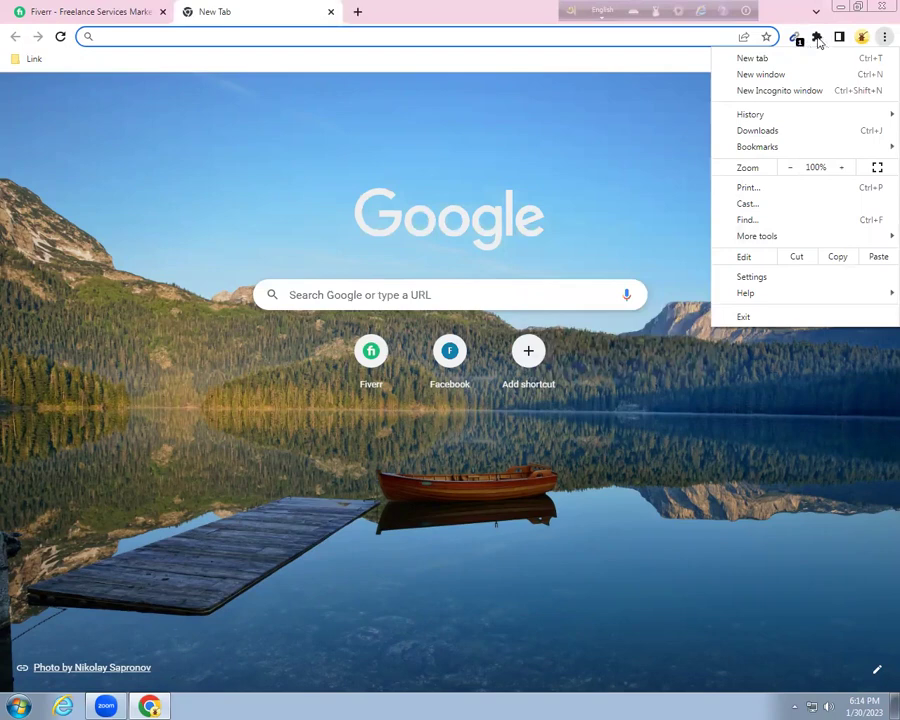
{"action": "left_click", "coordinate": [817, 38]}
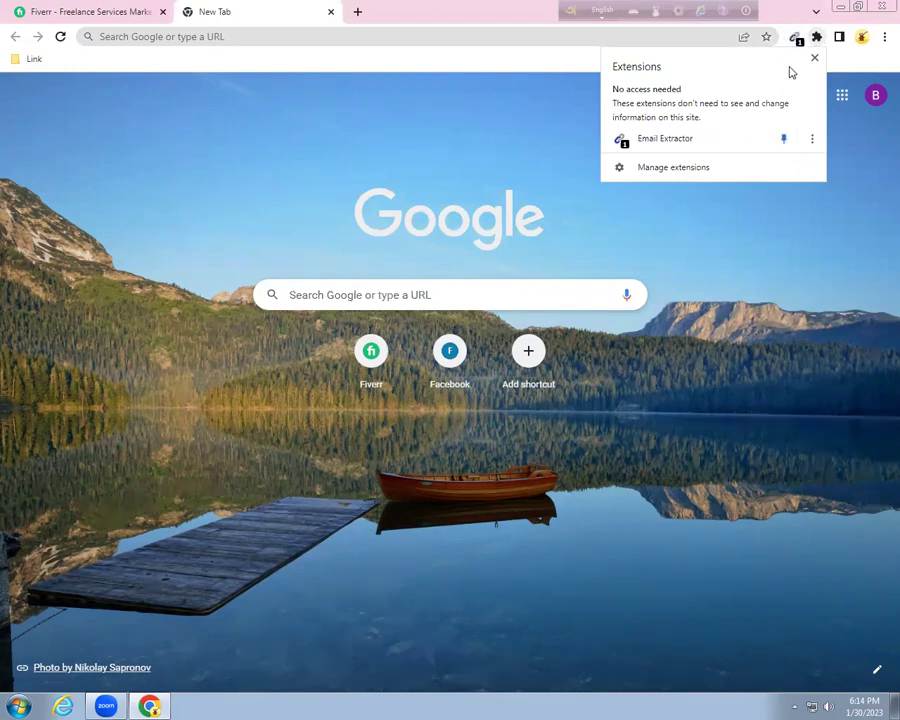
{"action": "left_click", "coordinate": [880, 38]}
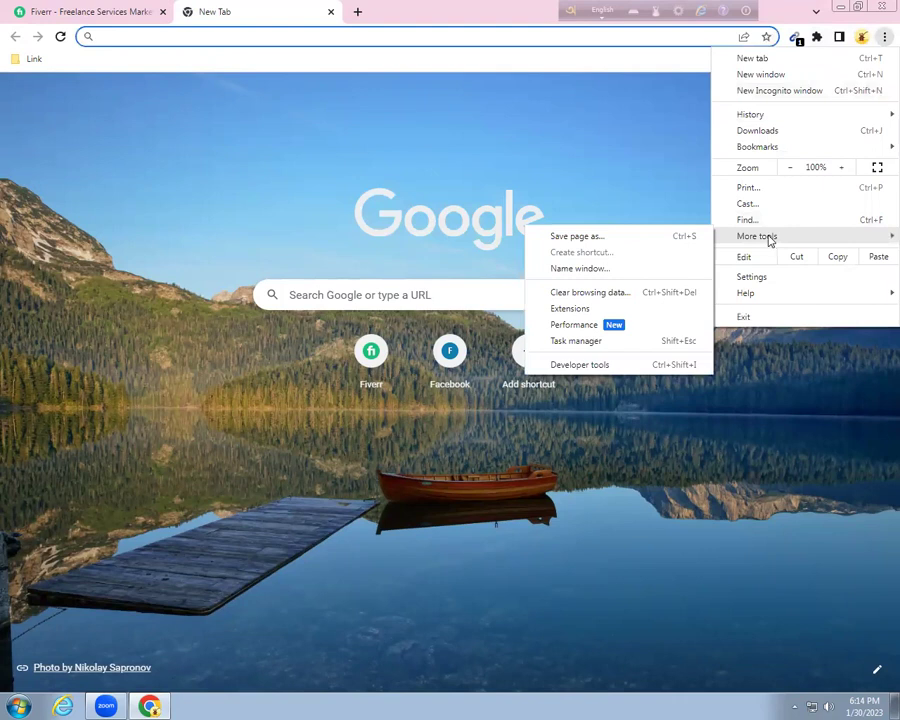
{"action": "left_click", "coordinate": [583, 310]}
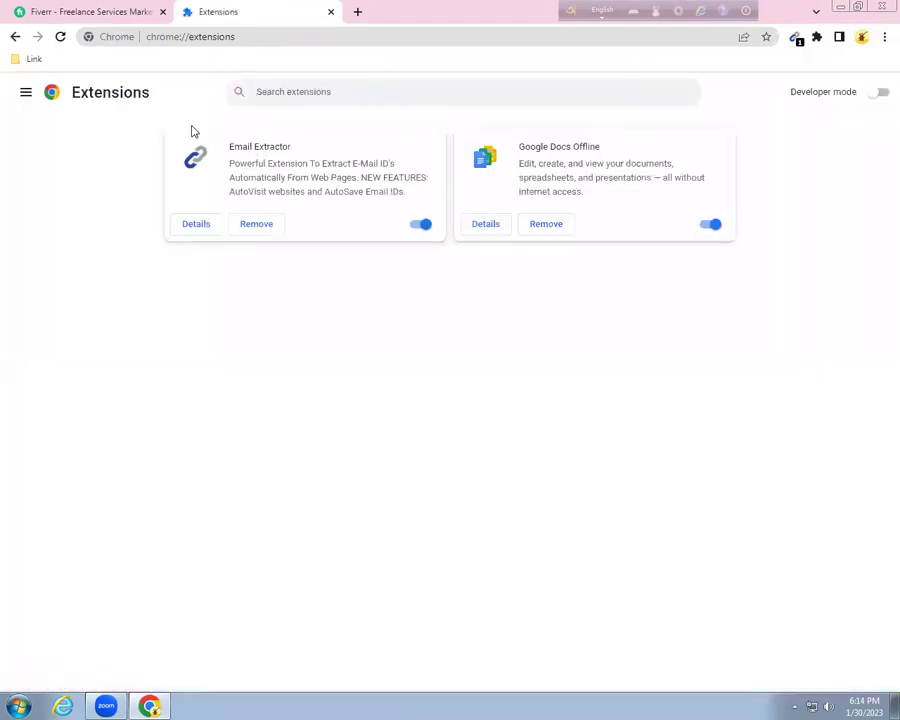
- Close the Extensions tab and the Fiverr tab to end the browser session
{"action": "left_click", "coordinate": [330, 14]}
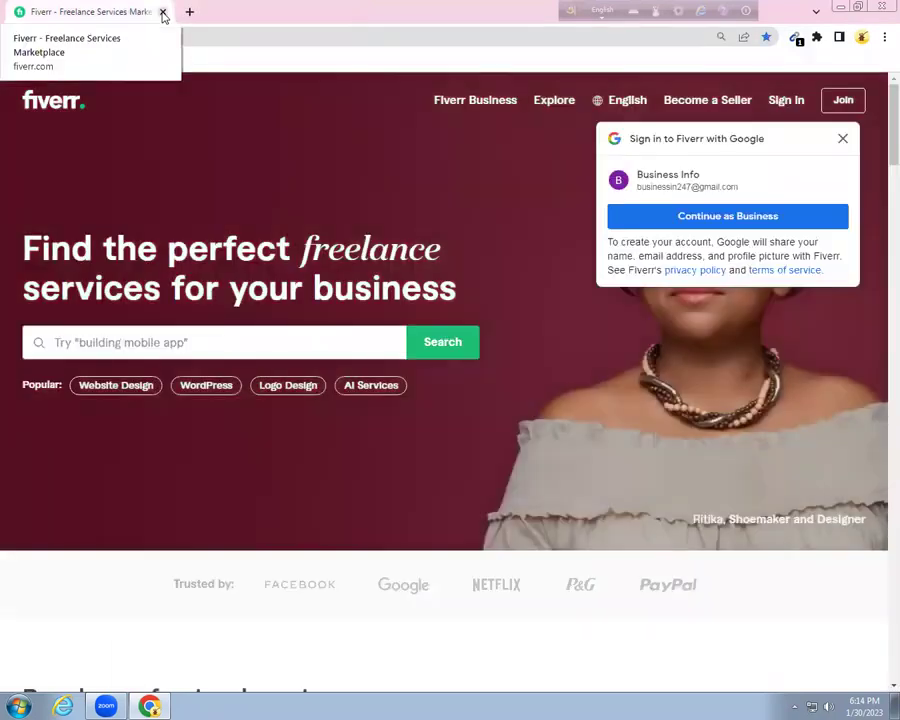
{"action": "left_click", "coordinate": [163, 14]}
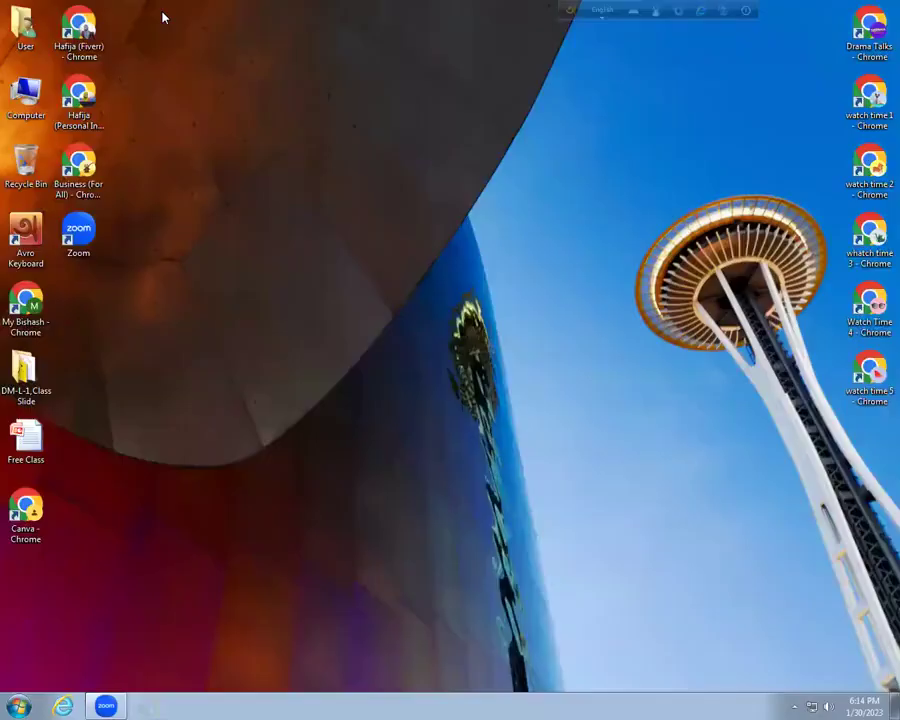